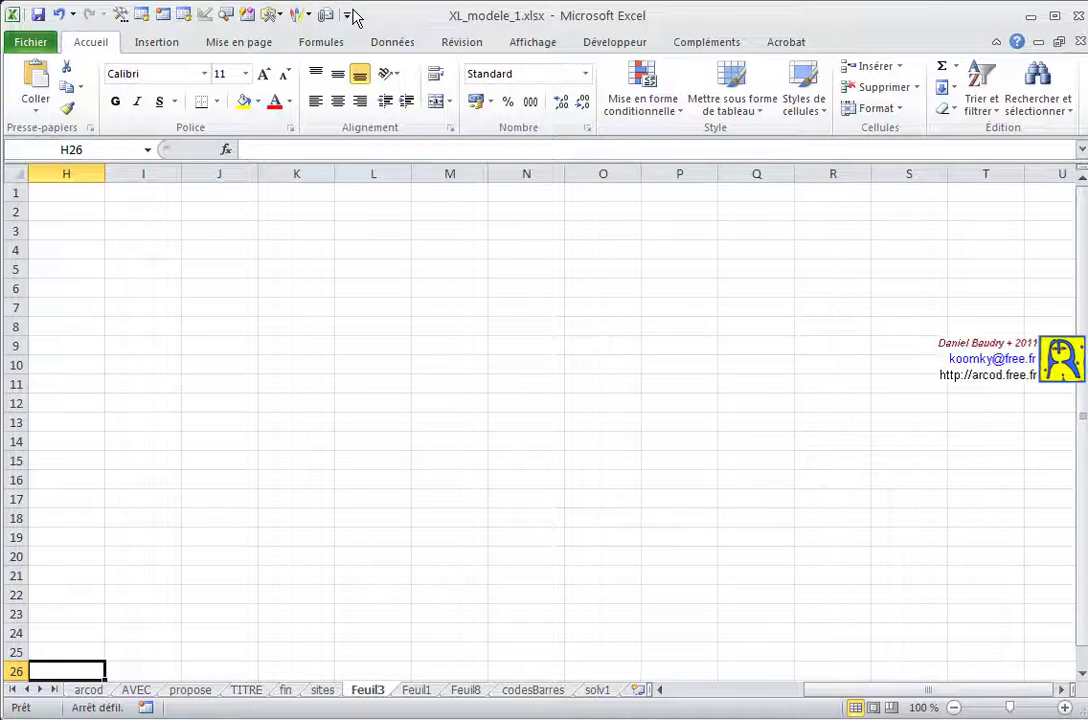
click(168, 44)
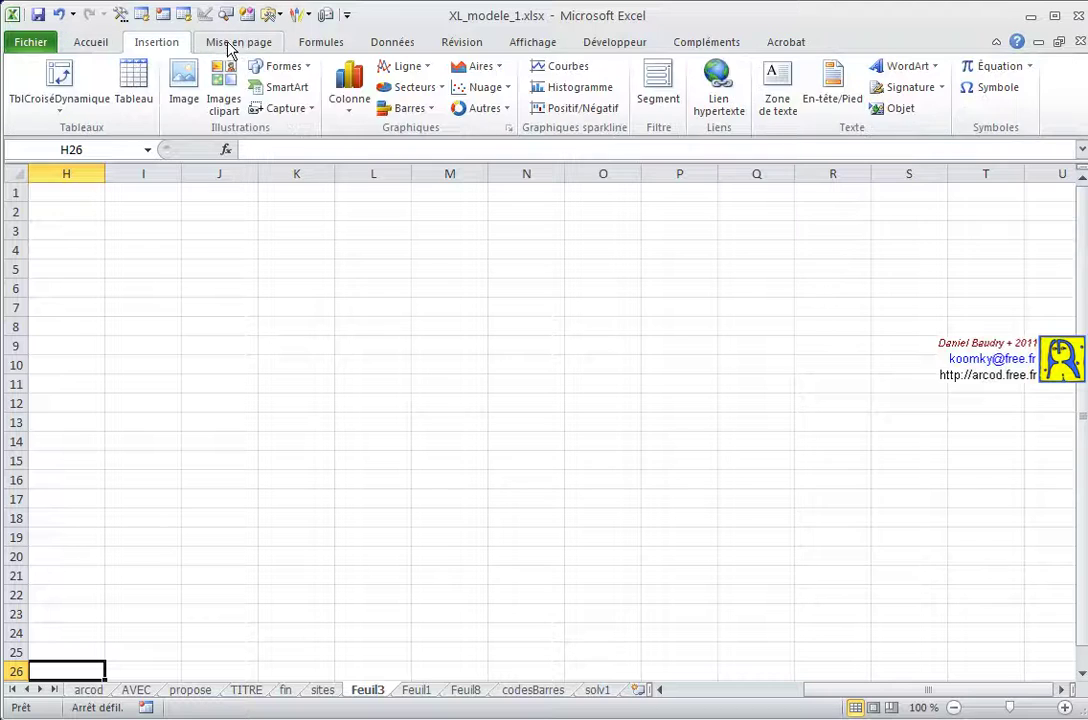
click(238, 44)
click(320, 44)
click(392, 44)
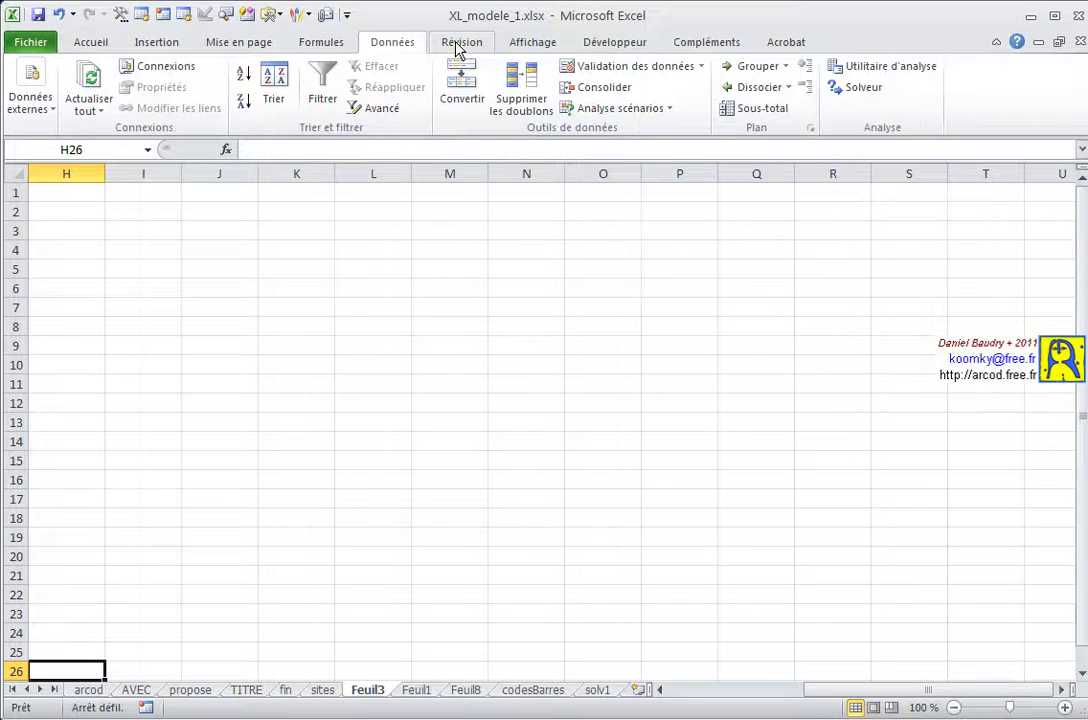
click(457, 45)
click(88, 45)
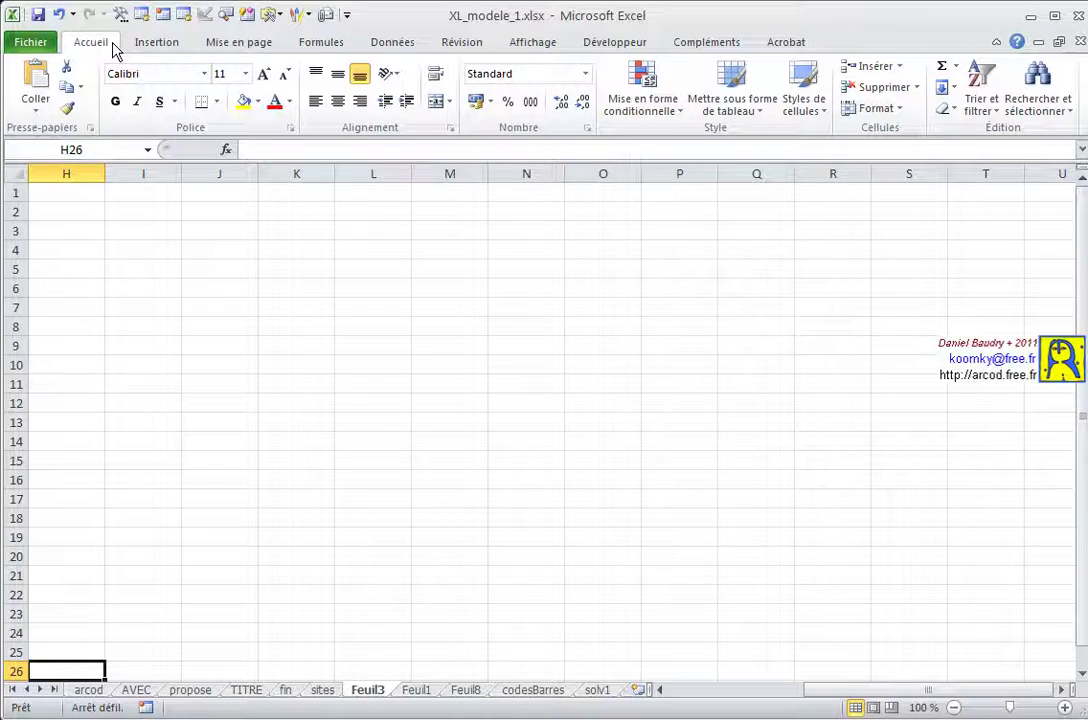
Step: Open the ribbon customization options and collapse the Accueil tab's groups in the main tabs list
right_click(113, 51)
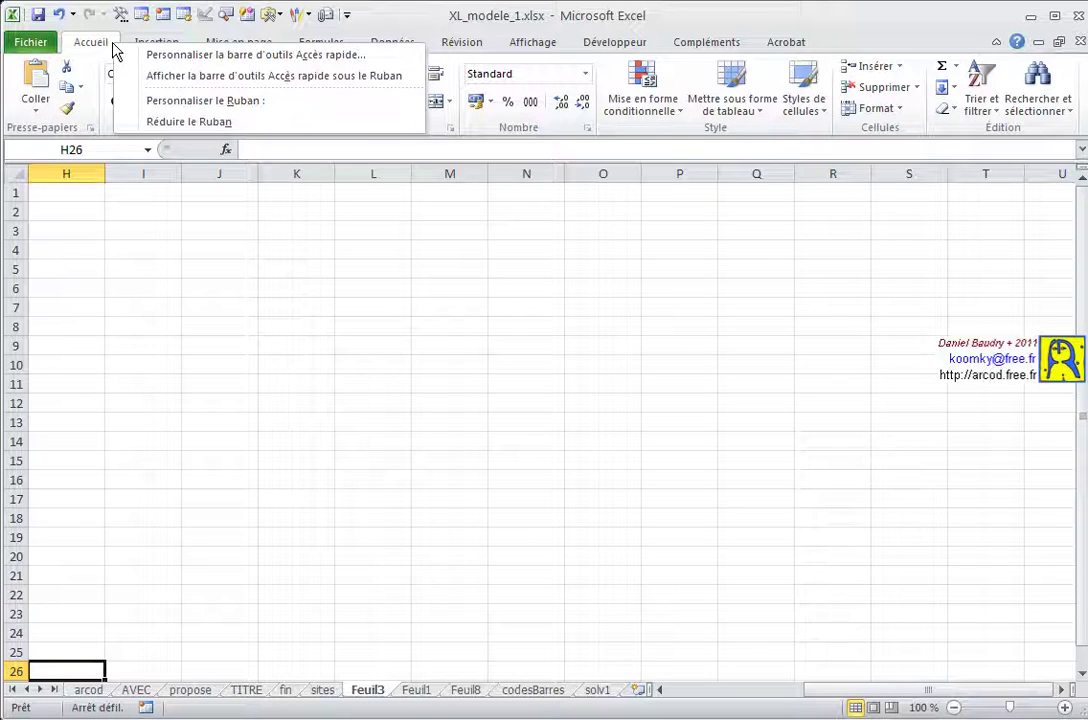
click(187, 108)
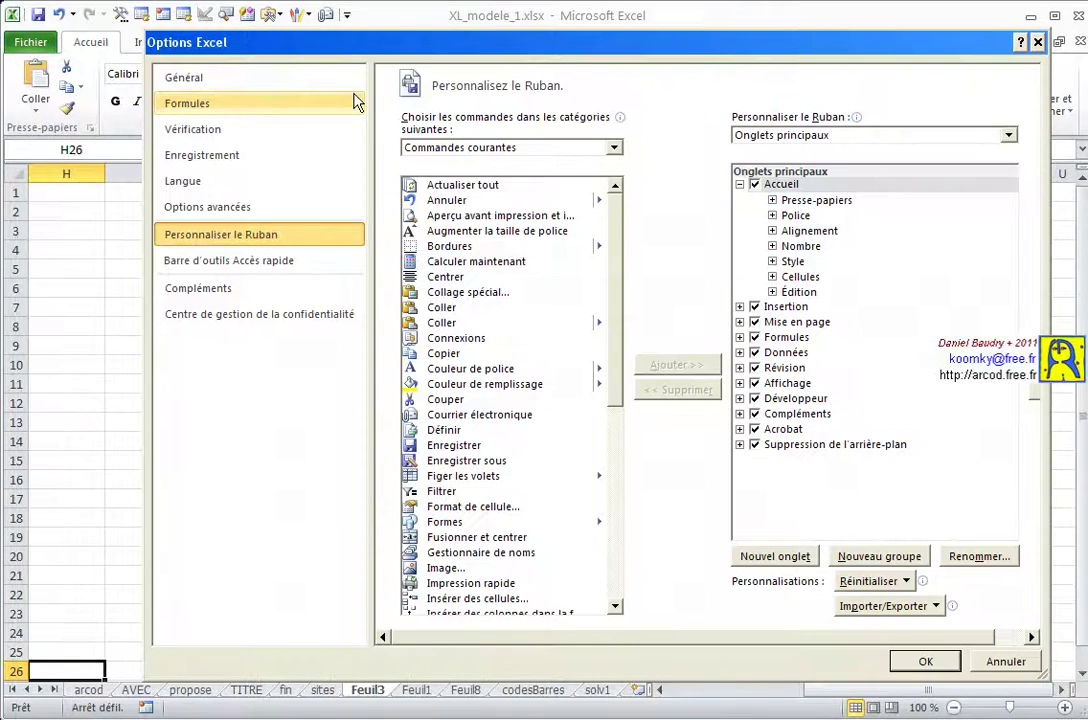
drag(519, 50, 478, 34)
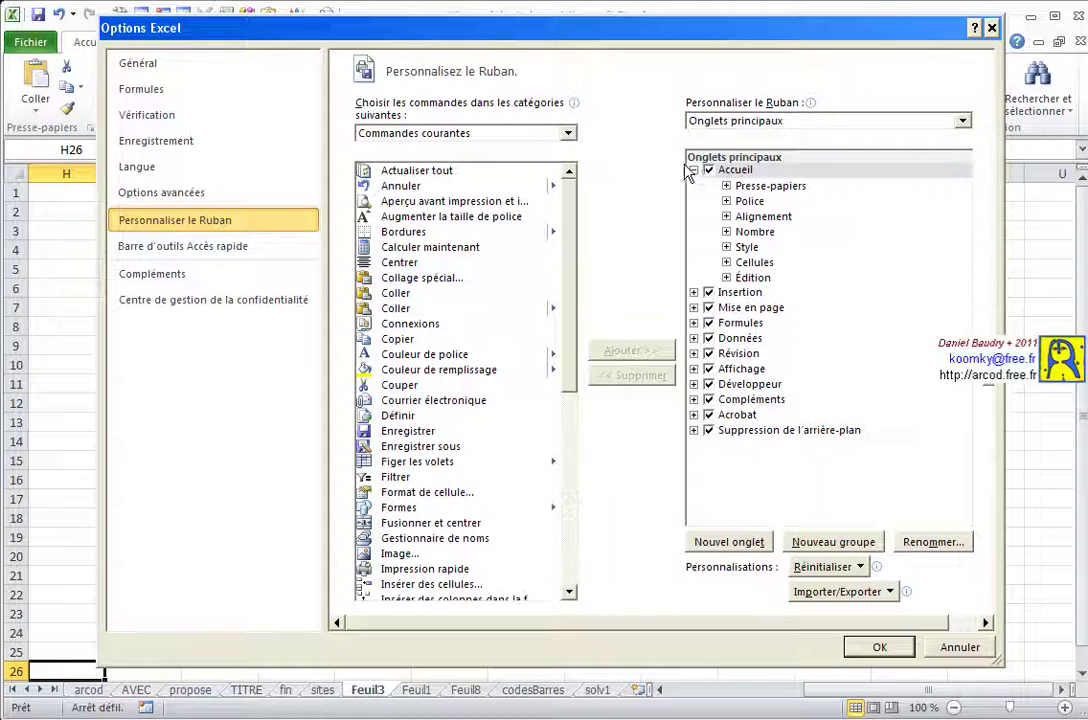
drag(556, 32, 575, 170)
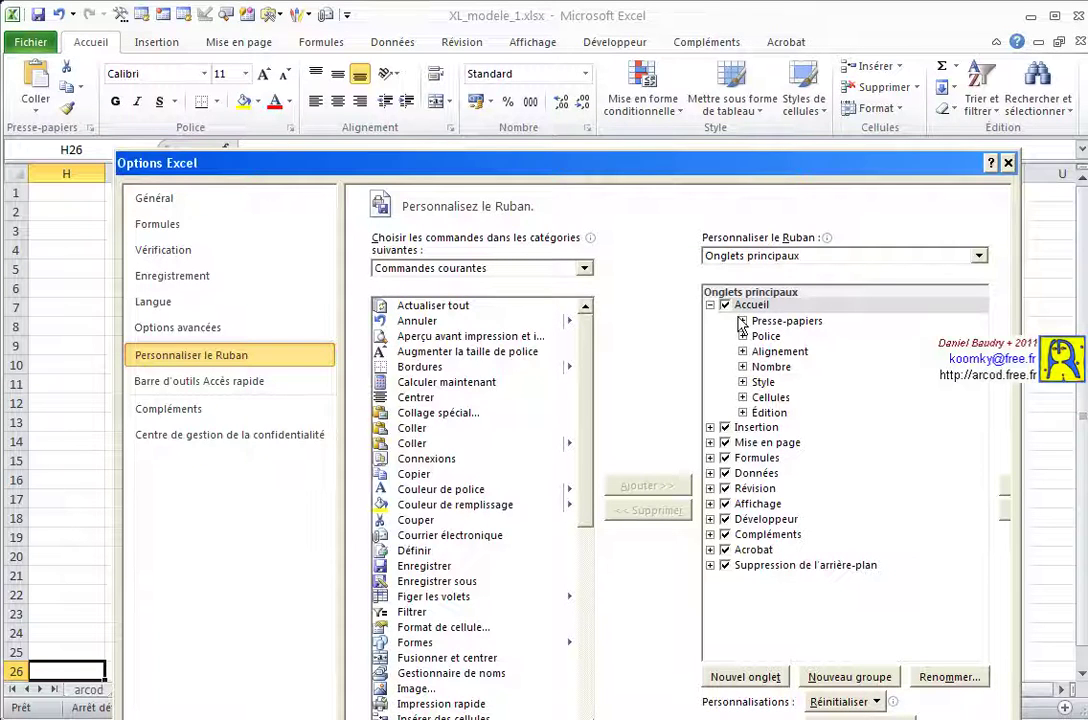
click(710, 305)
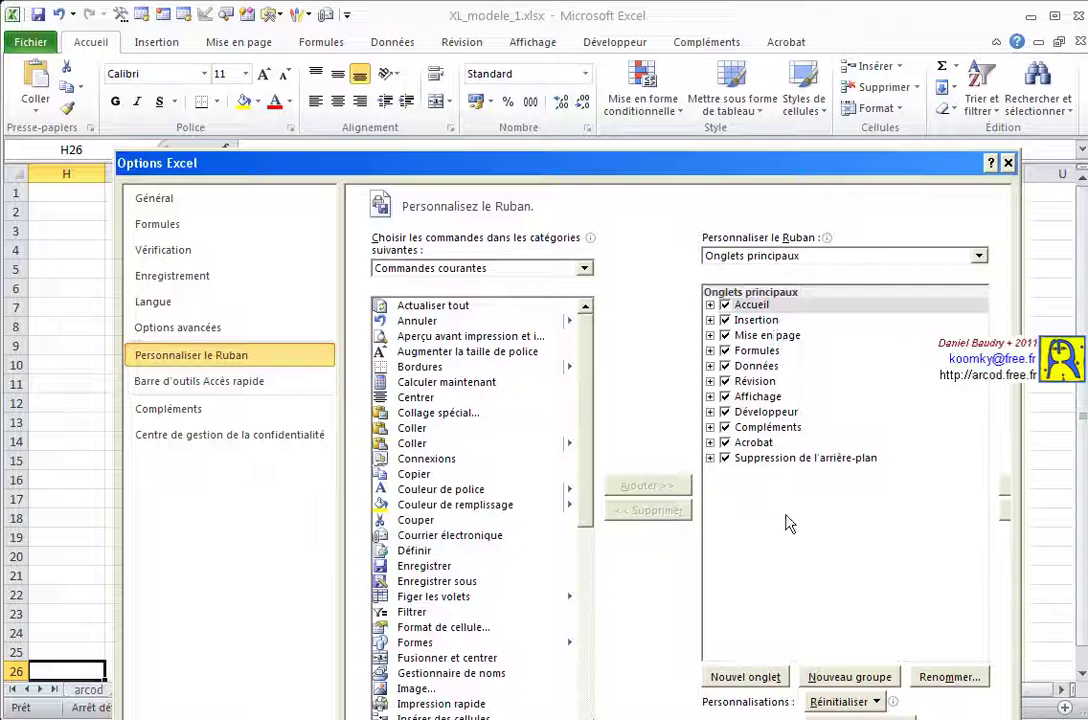
Step: Create a new custom ribbon tab after Accueil and rename it "Mes Commandes"
click(742, 680)
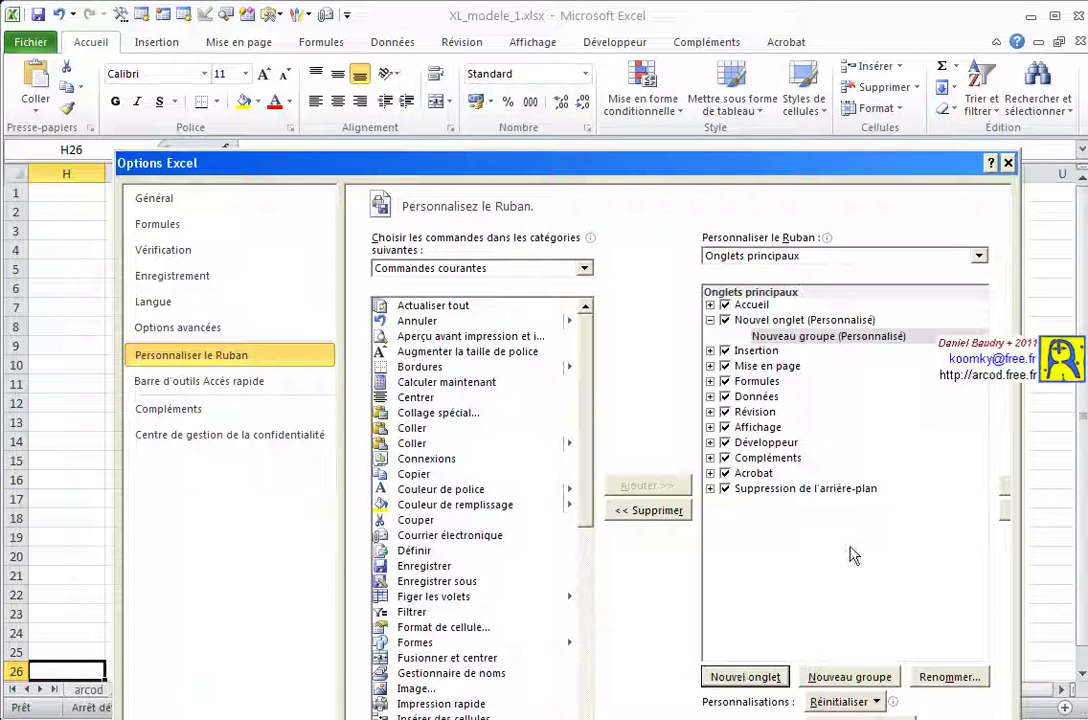
click(770, 322)
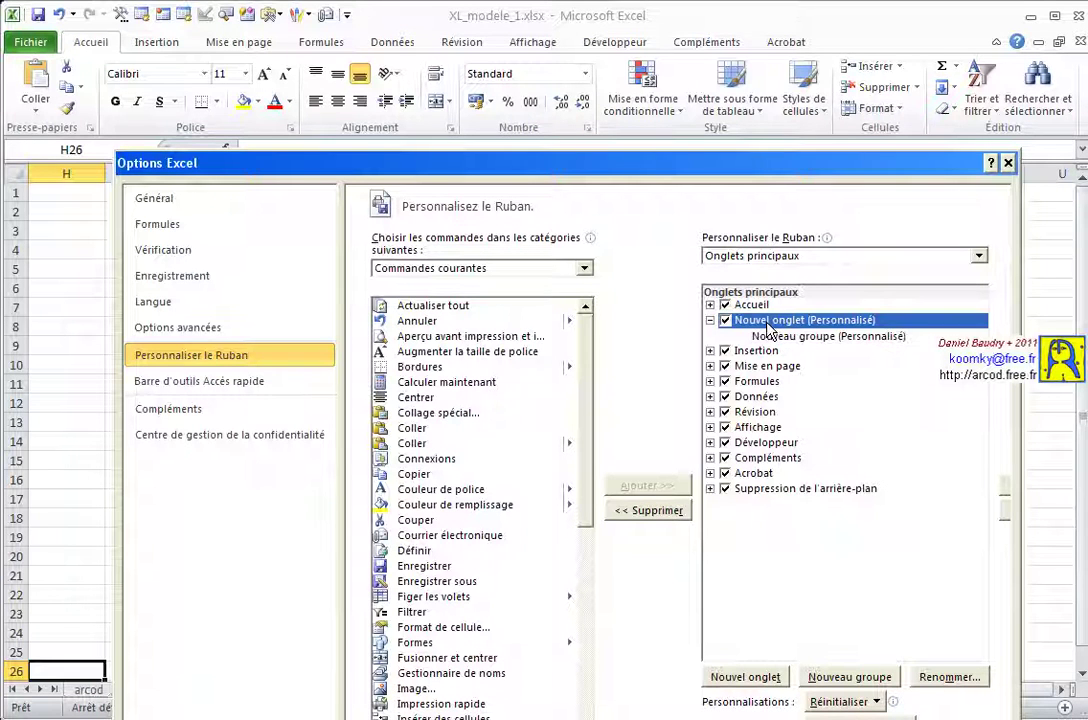
click(948, 678)
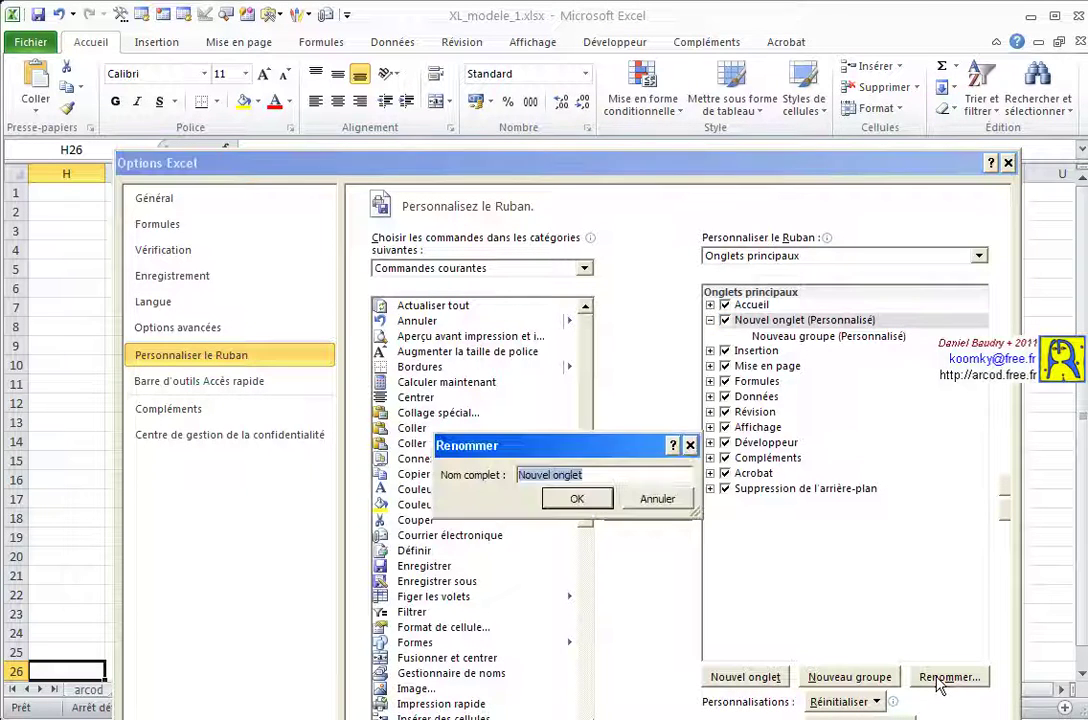
text(M)
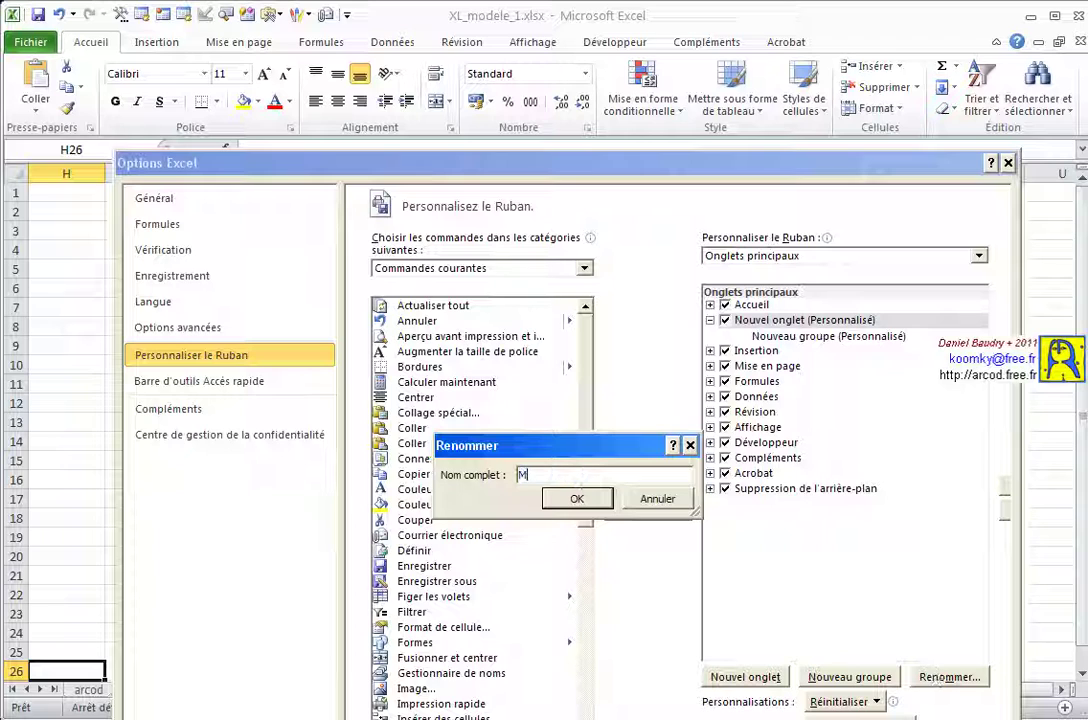
text(es Command)
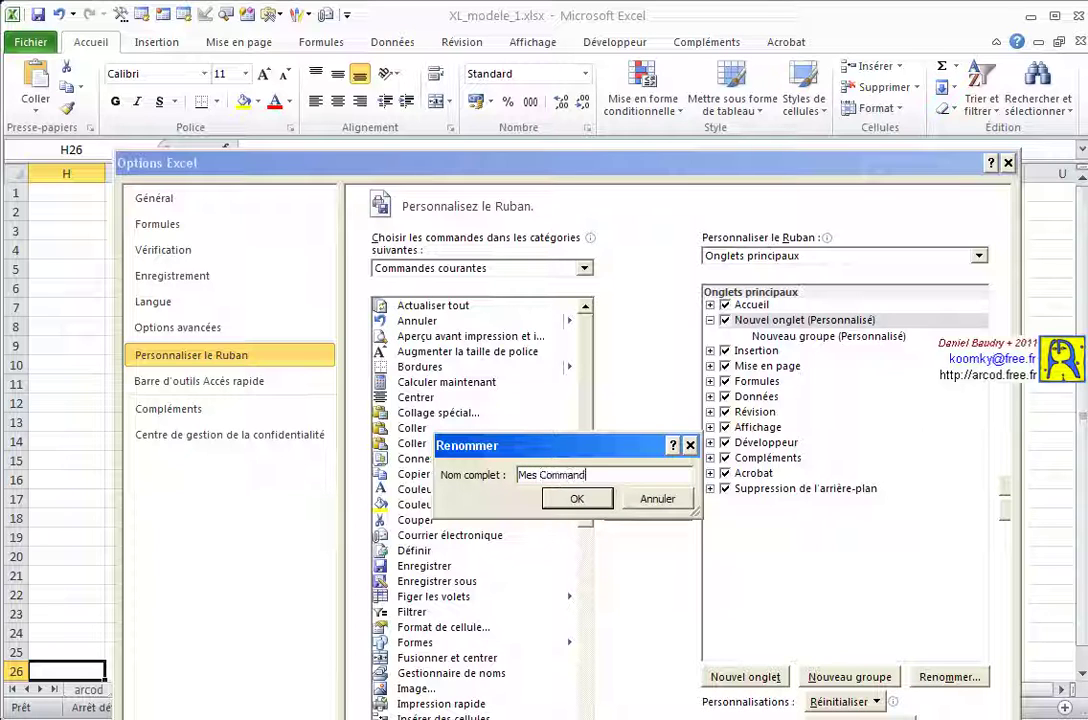
text(es)
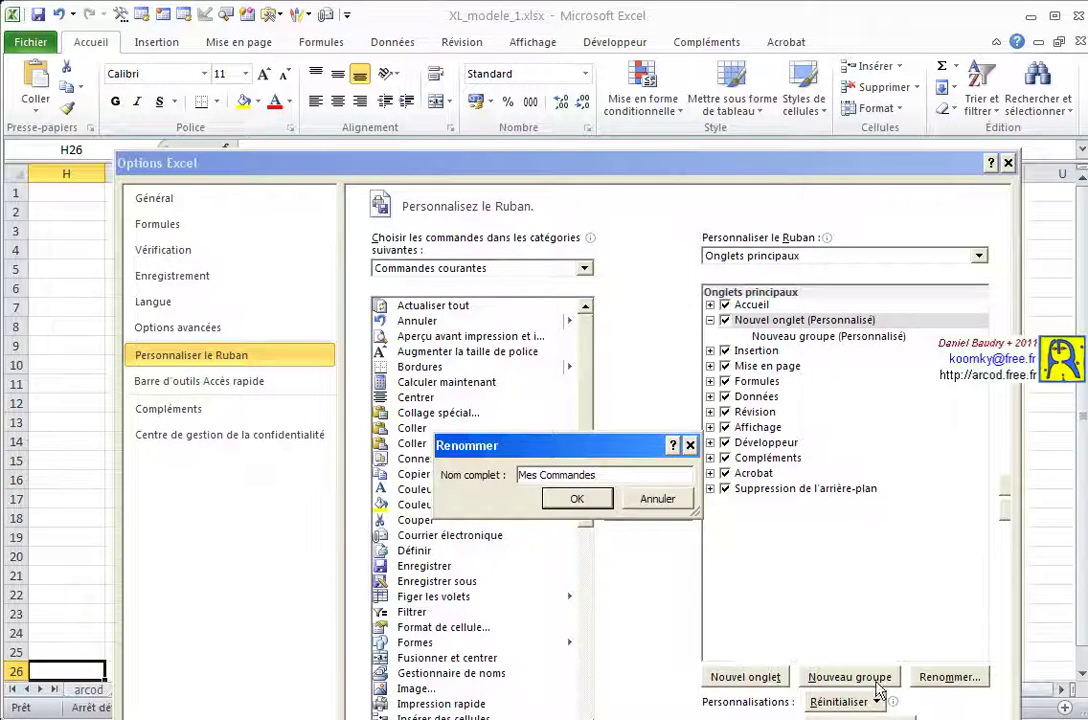
click(577, 499)
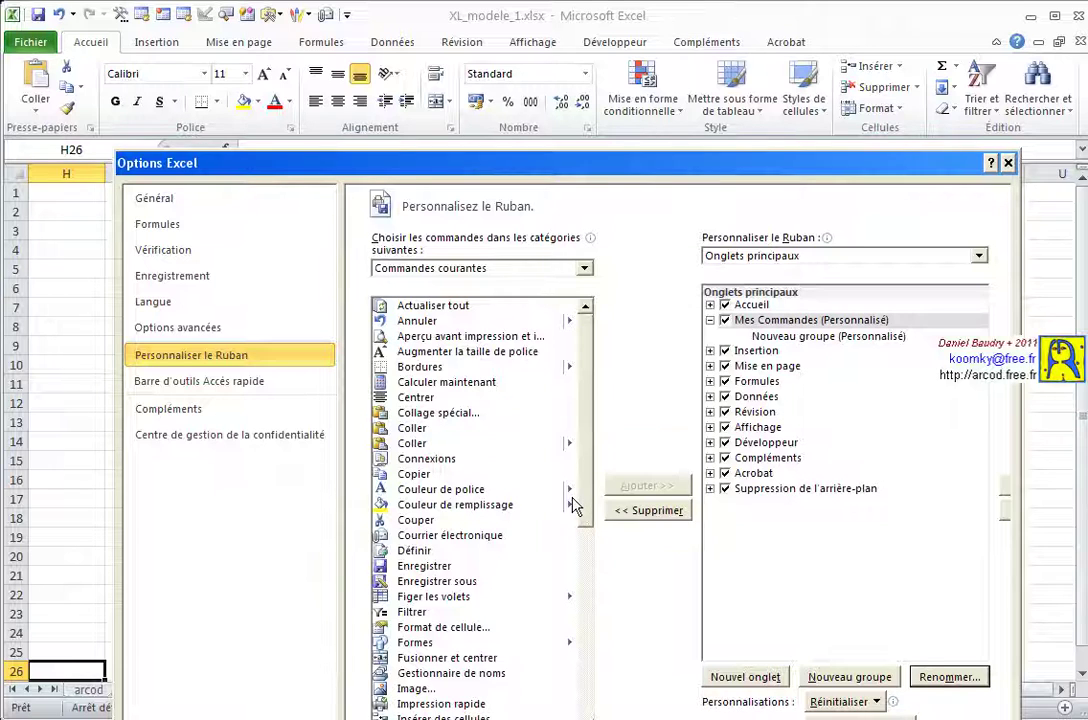
Step: Add the Enregistrer and Figer les volets commands to the new group of the Mes Commandes tab
click(781, 339)
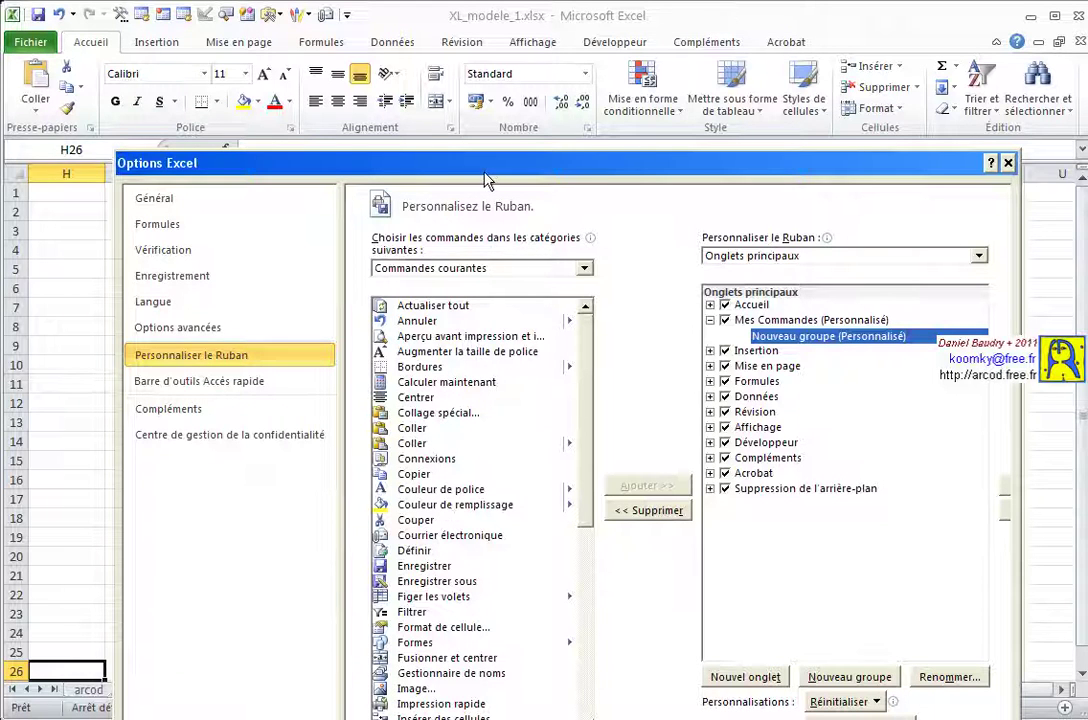
drag(487, 166, 506, 42)
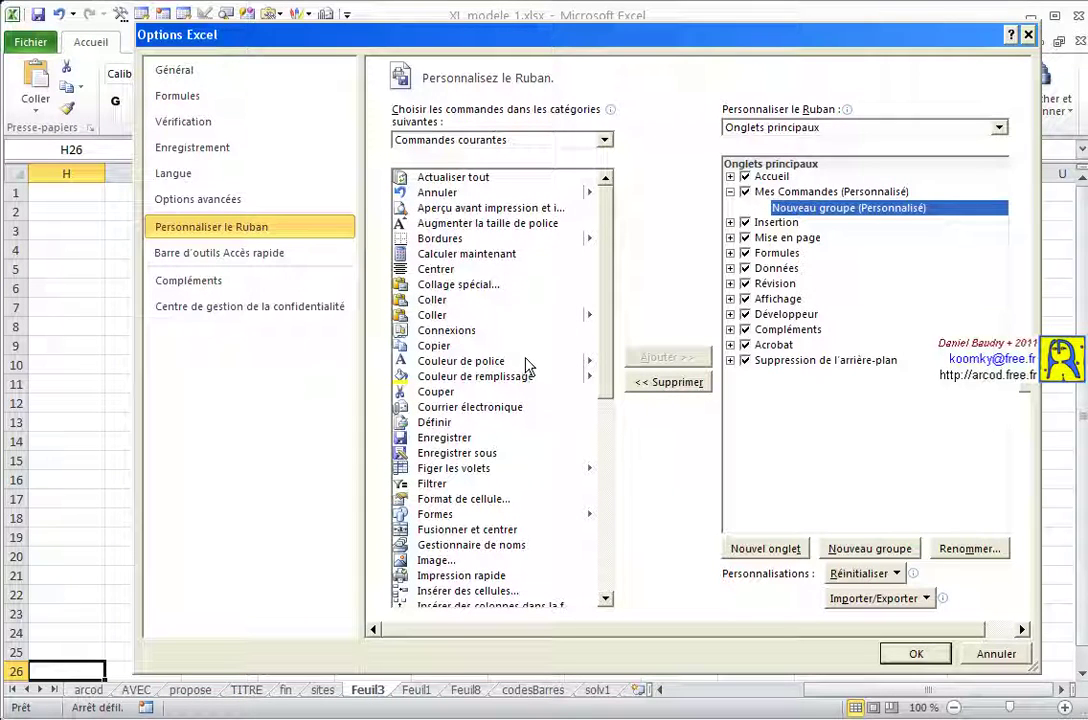
click(425, 445)
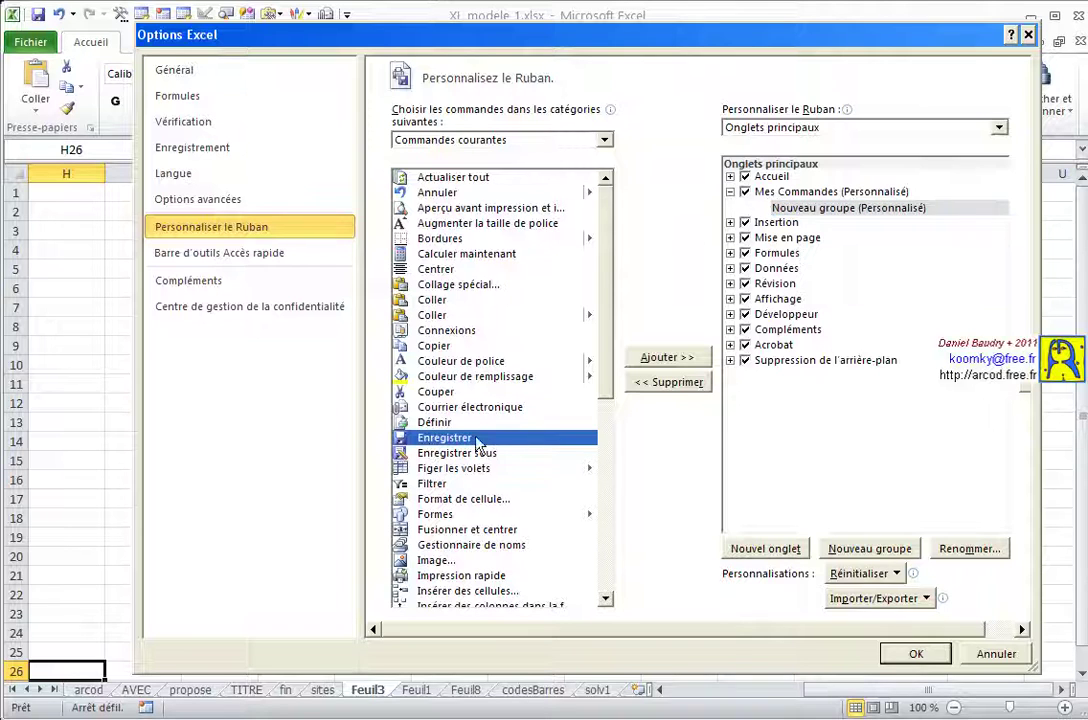
click(650, 358)
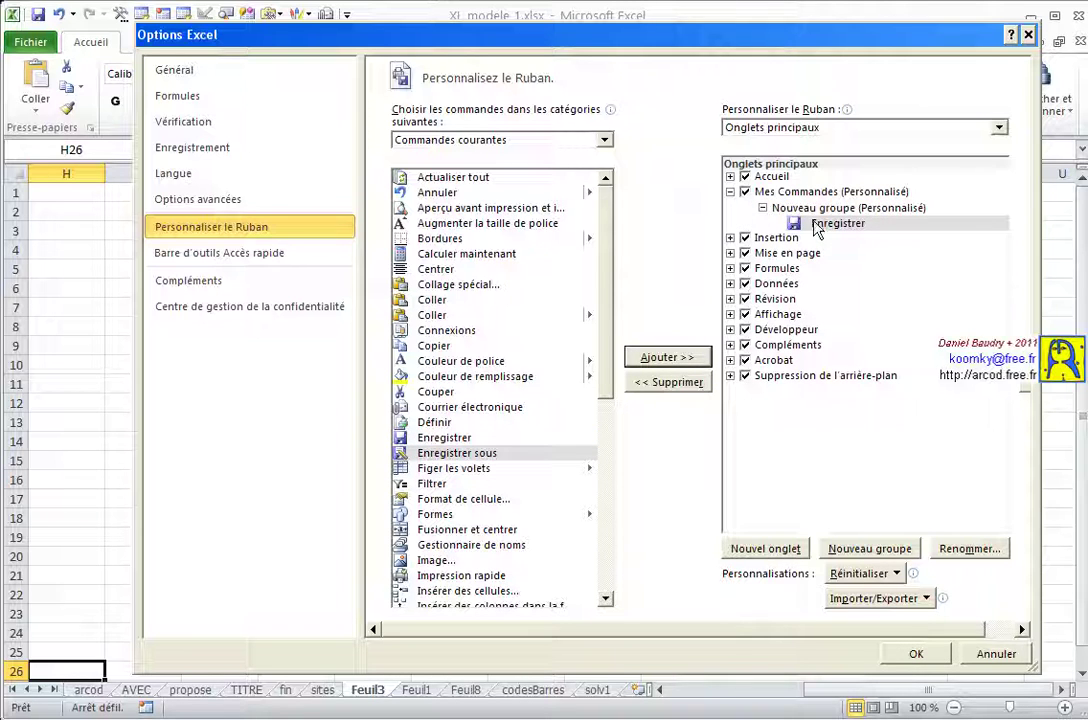
click(457, 469)
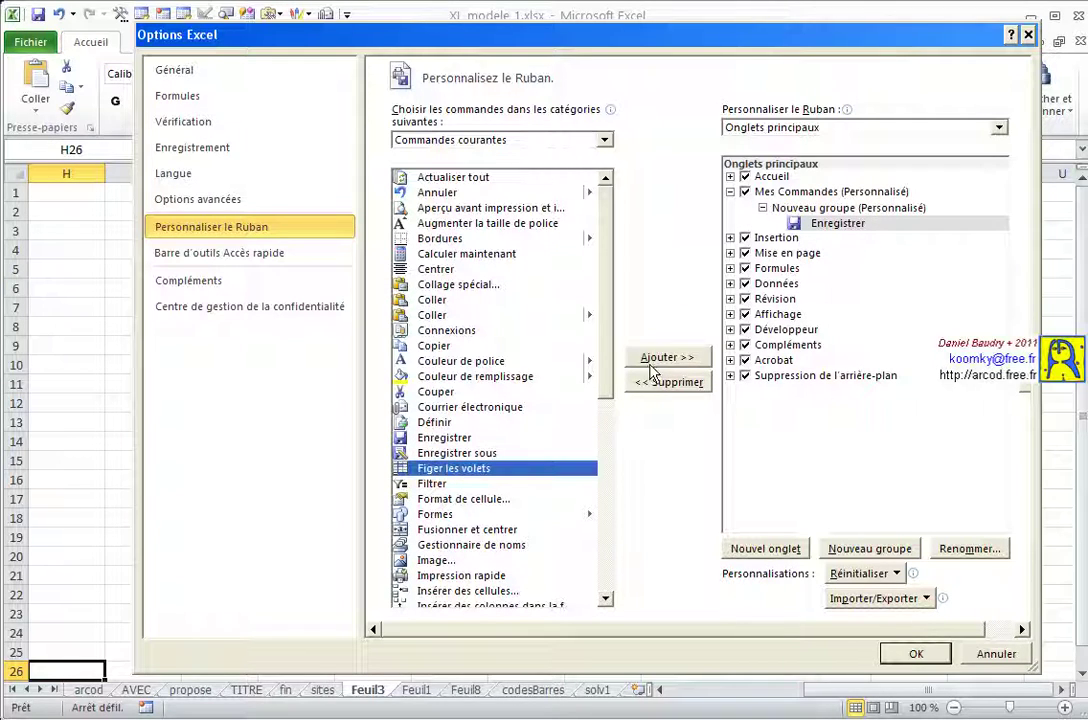
click(660, 357)
Step: Add the common commands Nouveau, Orthographe and Police to the custom group under Mes Commandes
drag(605, 352, 614, 461)
click(425, 482)
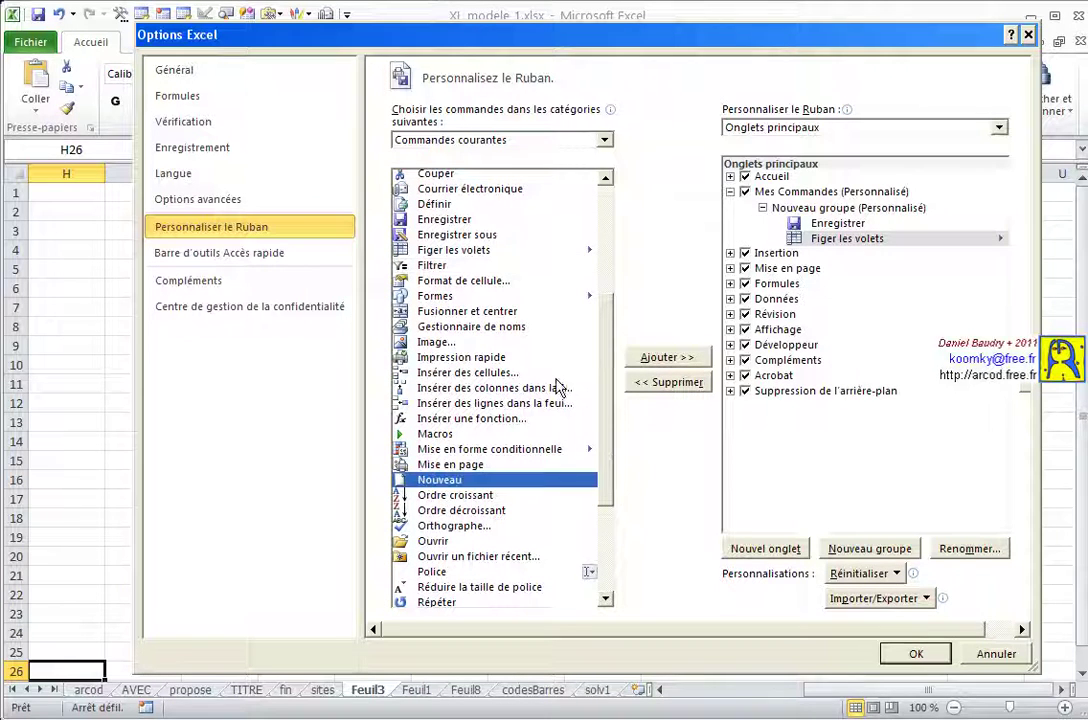
click(664, 357)
click(441, 529)
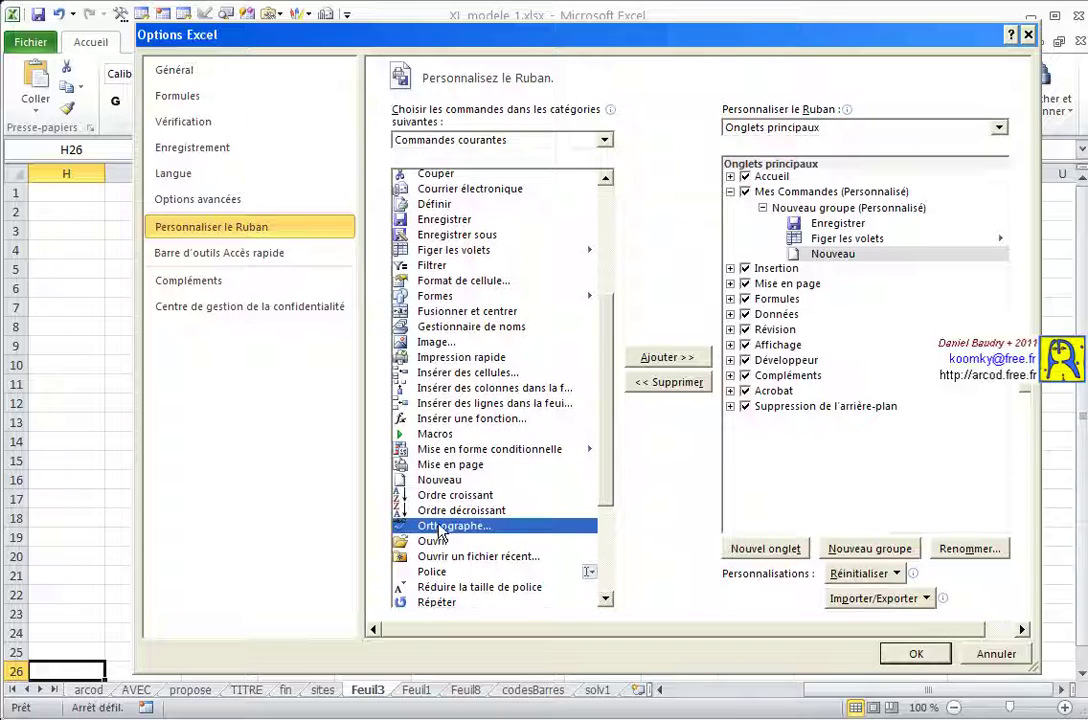
click(662, 358)
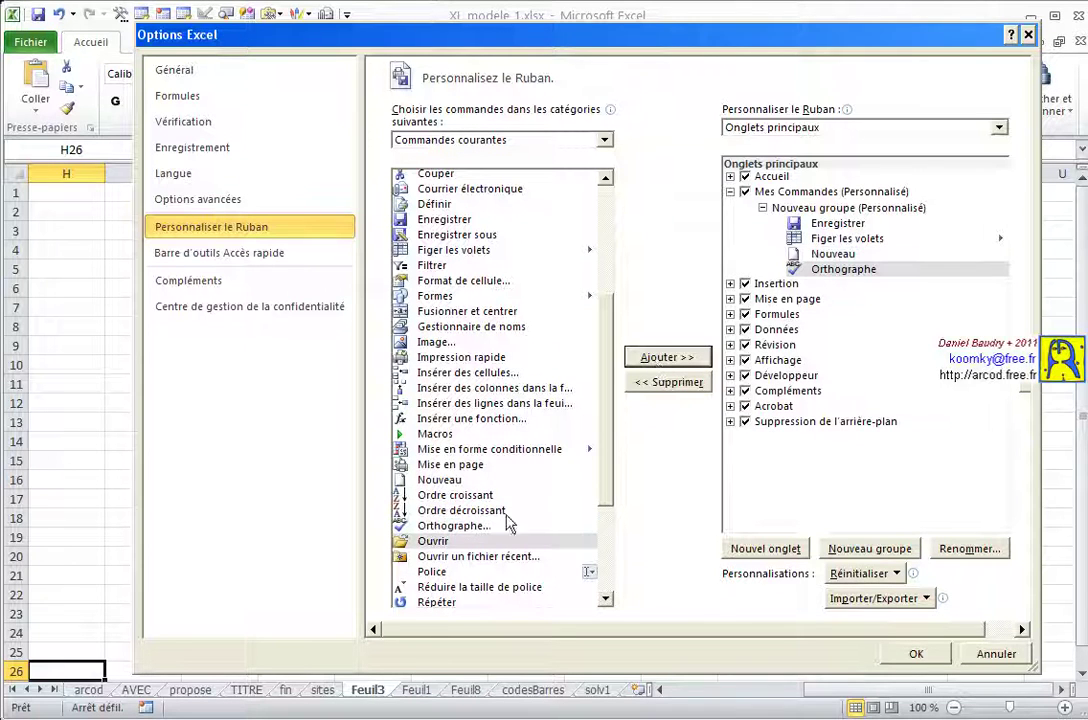
click(431, 574)
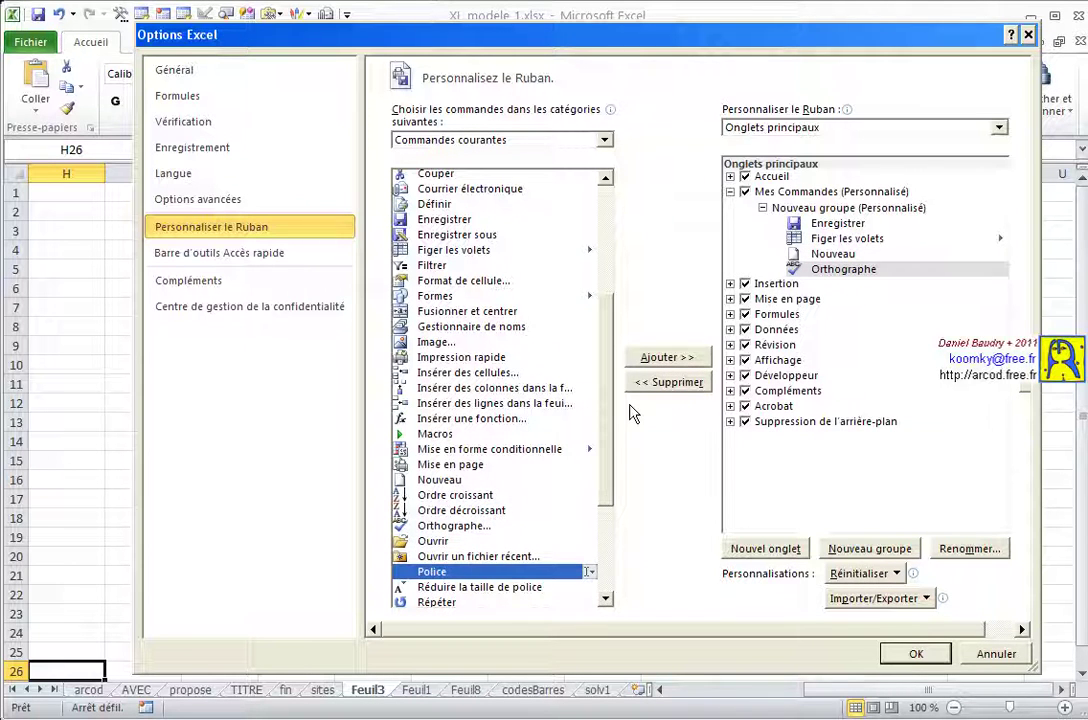
click(655, 358)
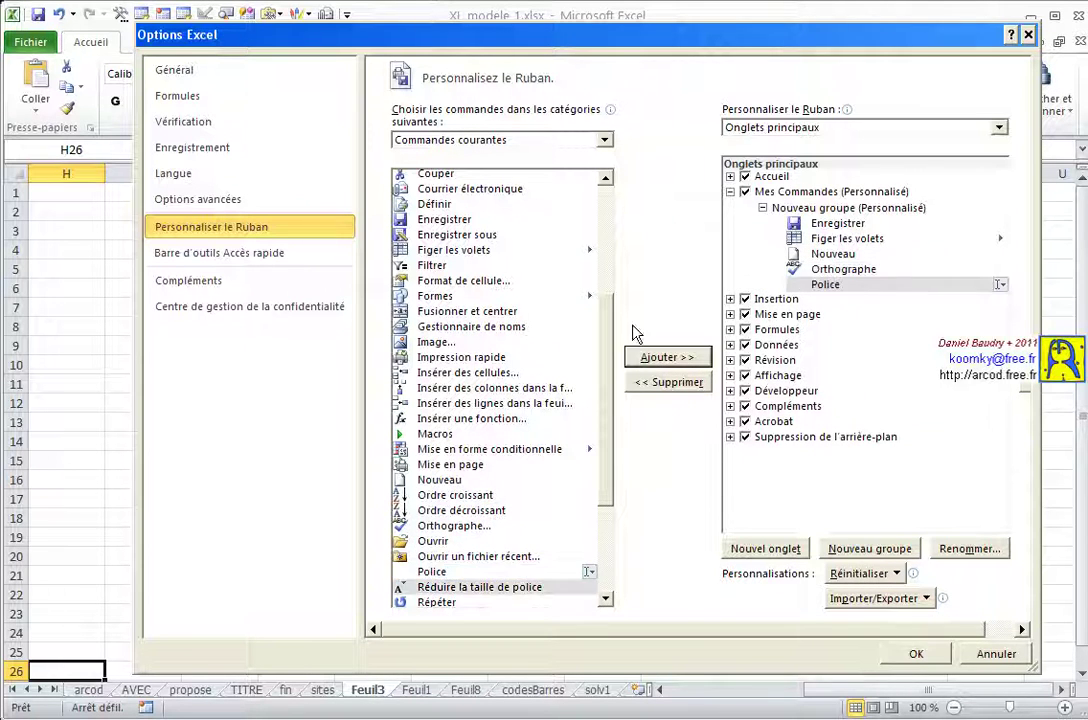
Step: Examine the commands offered in the Onglets principaux, Onglets d'outils and Macros categories
click(605, 142)
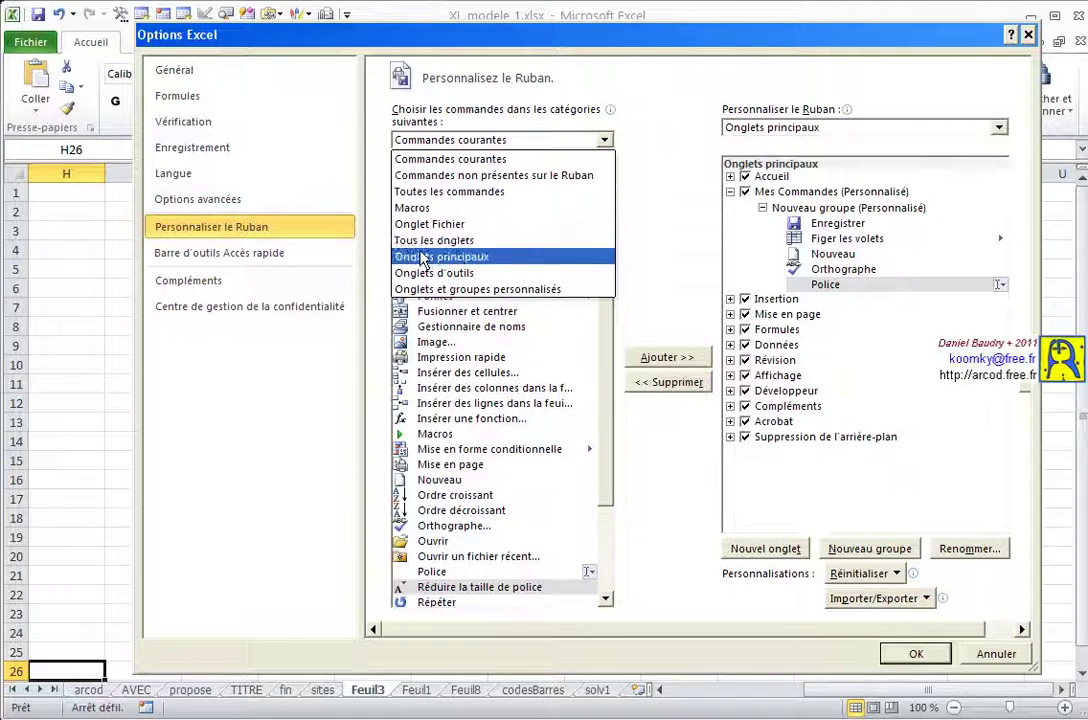
click(423, 257)
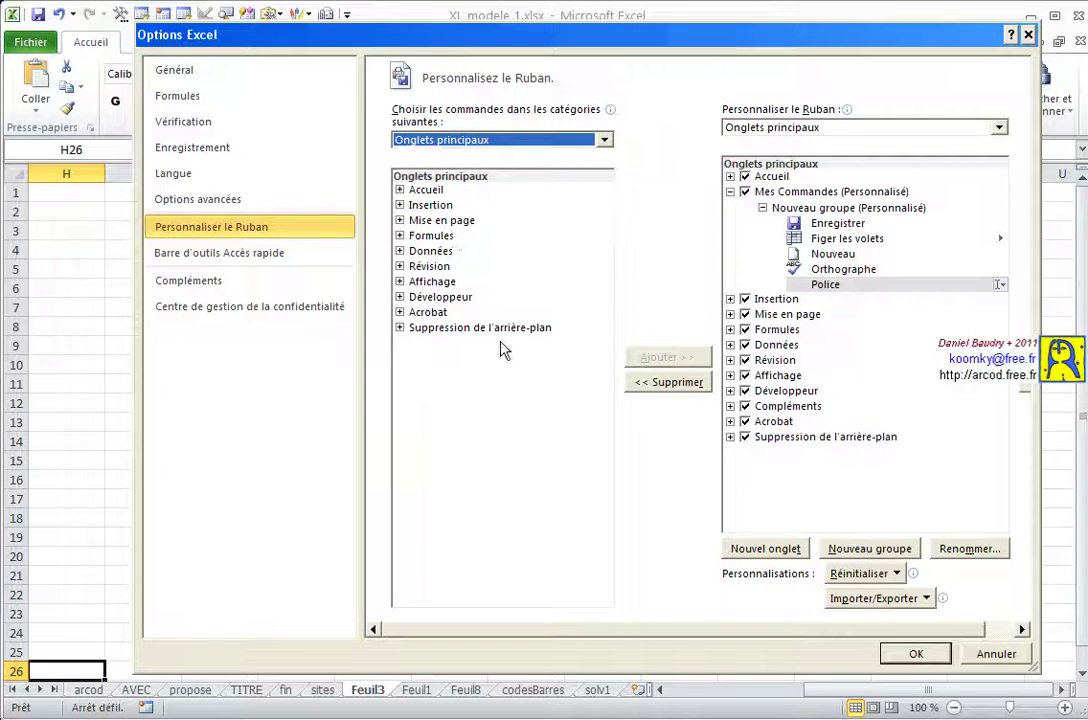
click(605, 141)
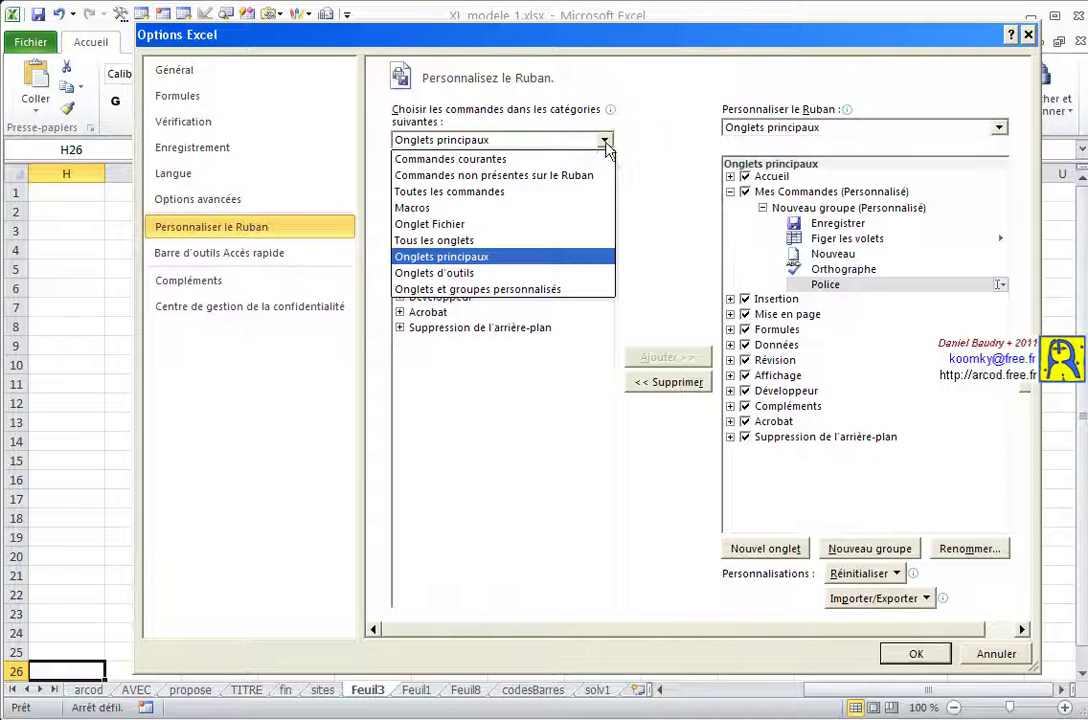
click(478, 272)
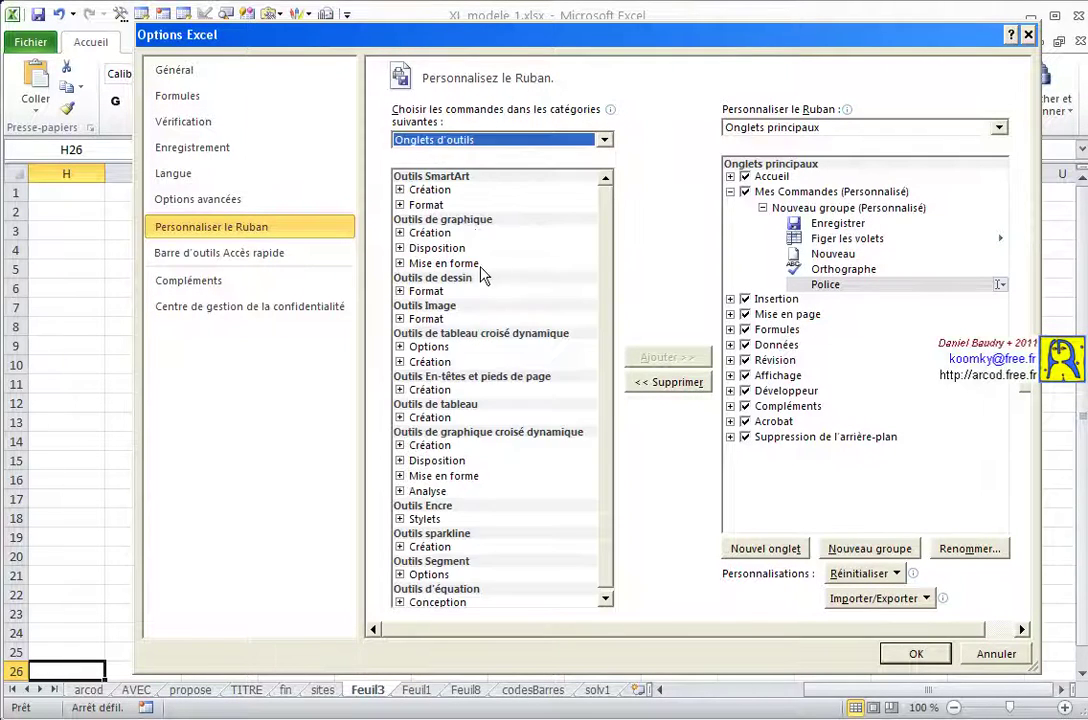
click(604, 140)
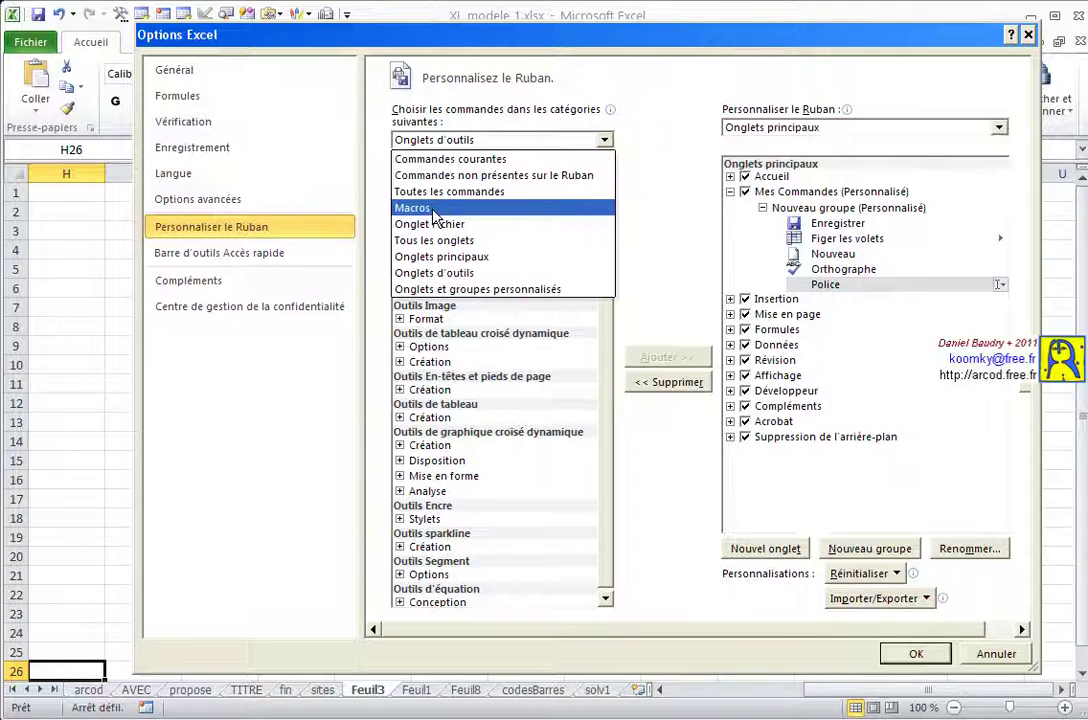
click(457, 212)
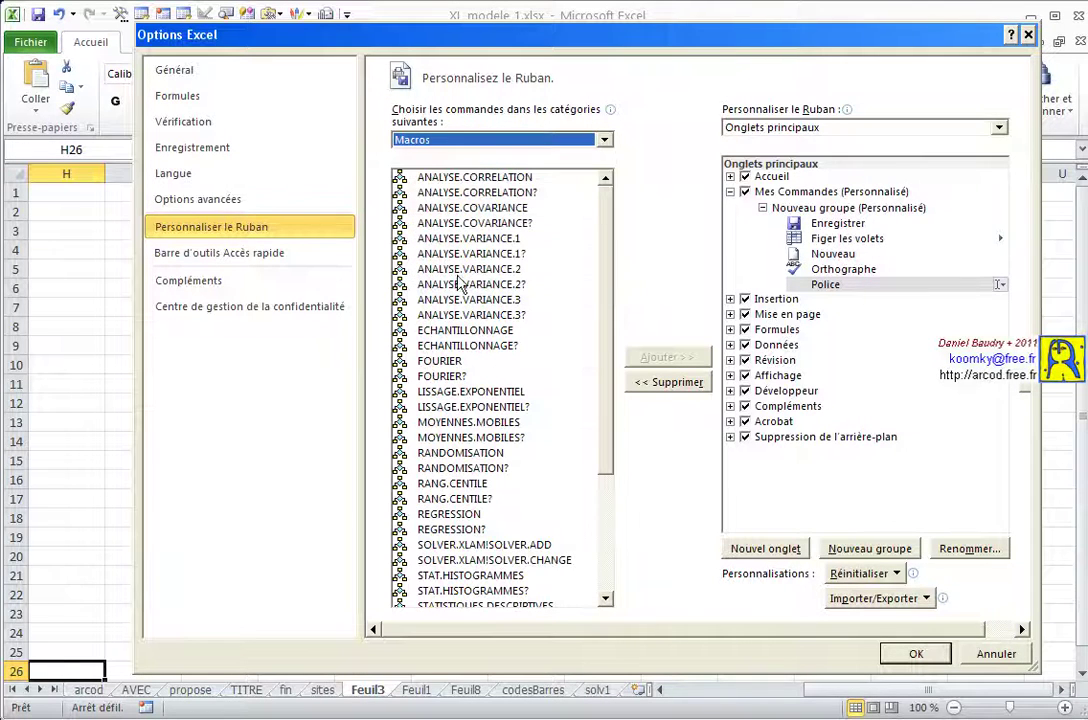
click(604, 140)
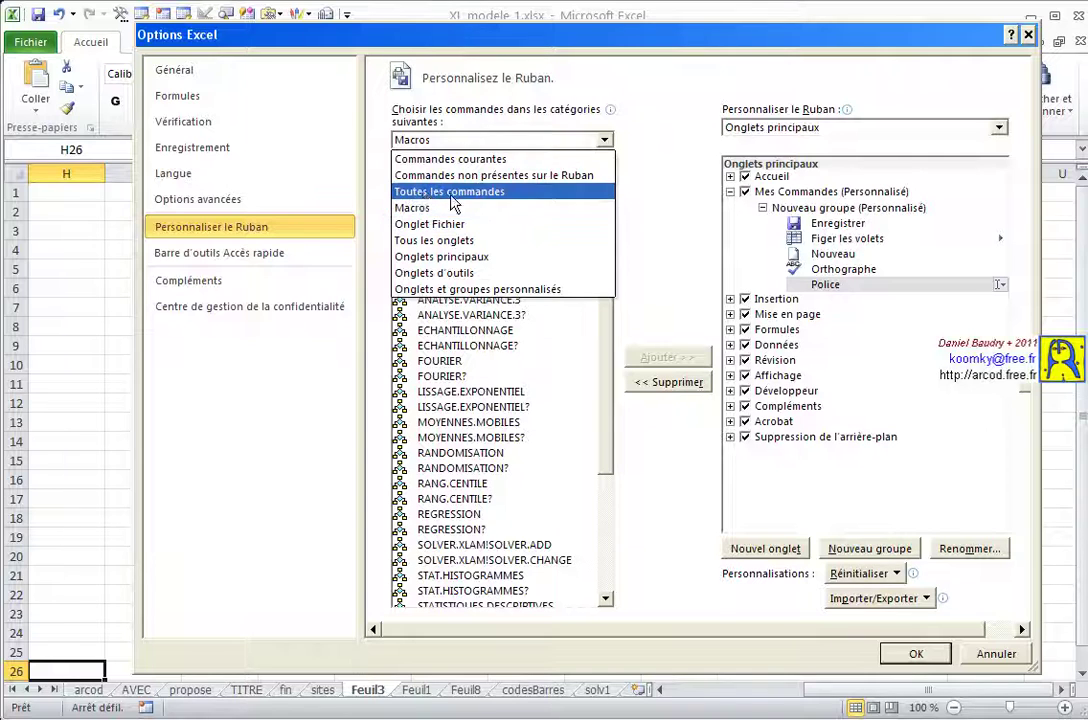
click(432, 205)
Step: From Toutes les commandes, add Aperçu avant impression et imprimer and Appareil photo to the custom group under Mes Commandes
click(604, 140)
click(540, 187)
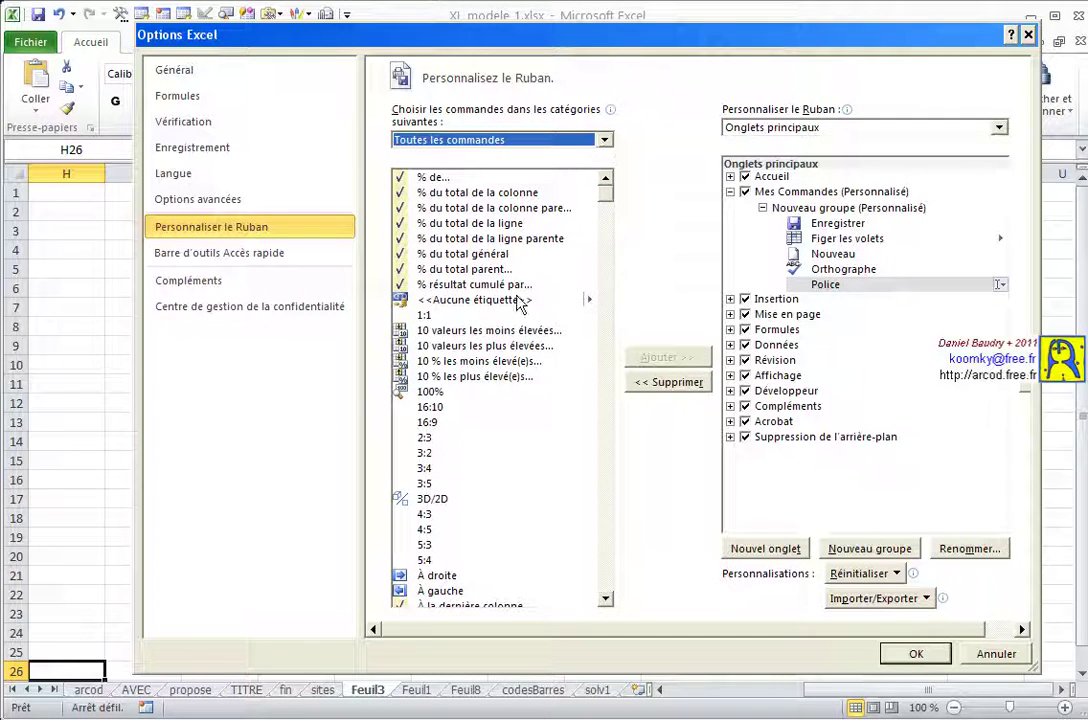
drag(605, 190, 605, 225)
scroll(607, 227, down, 15)
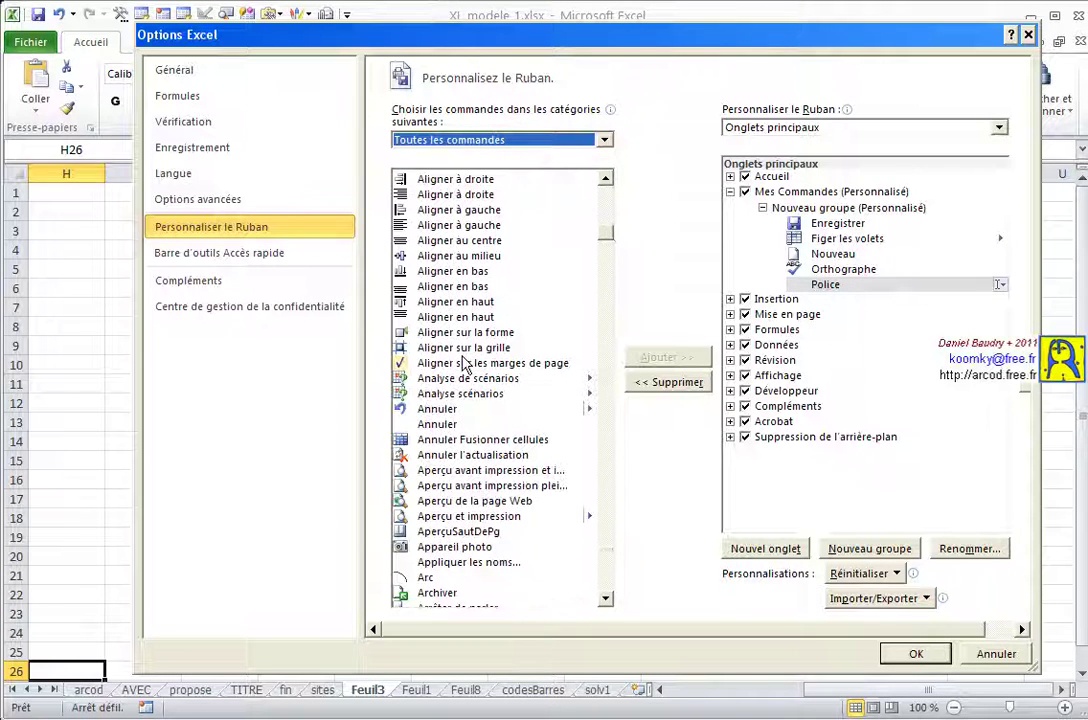
click(443, 470)
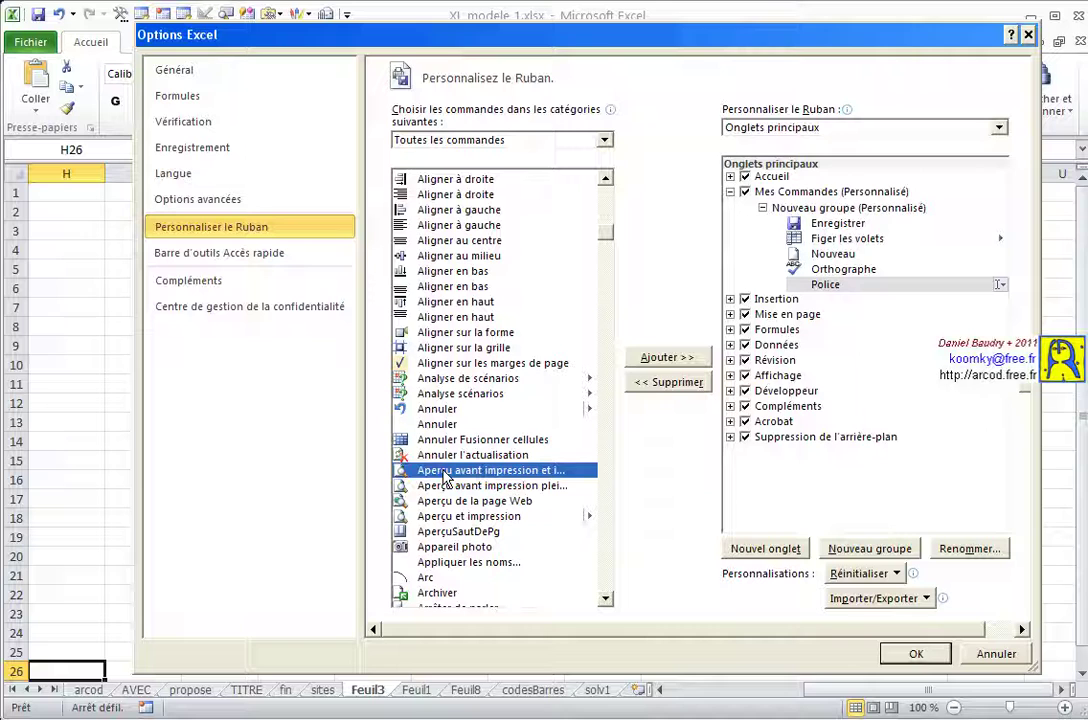
click(648, 358)
click(444, 547)
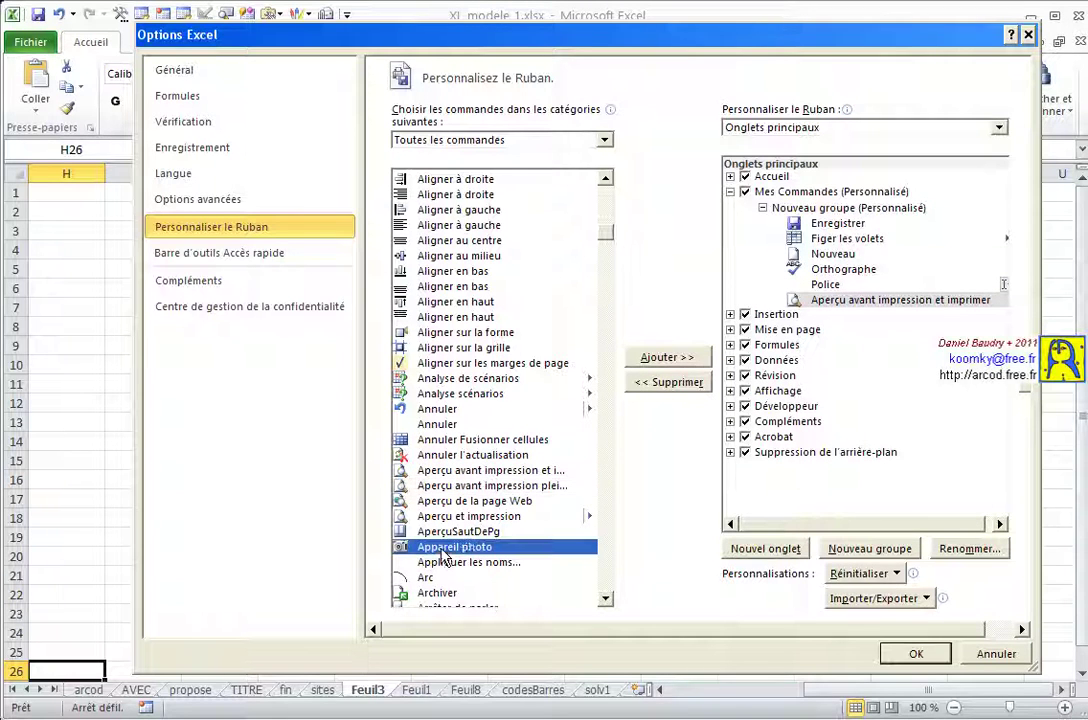
click(667, 358)
Step: Add Bordure inférieure and Bordure intérieure verticale to the custom group, and apply the customization to display Mes Commandes on the ribbon
scroll(607, 522, down, 9)
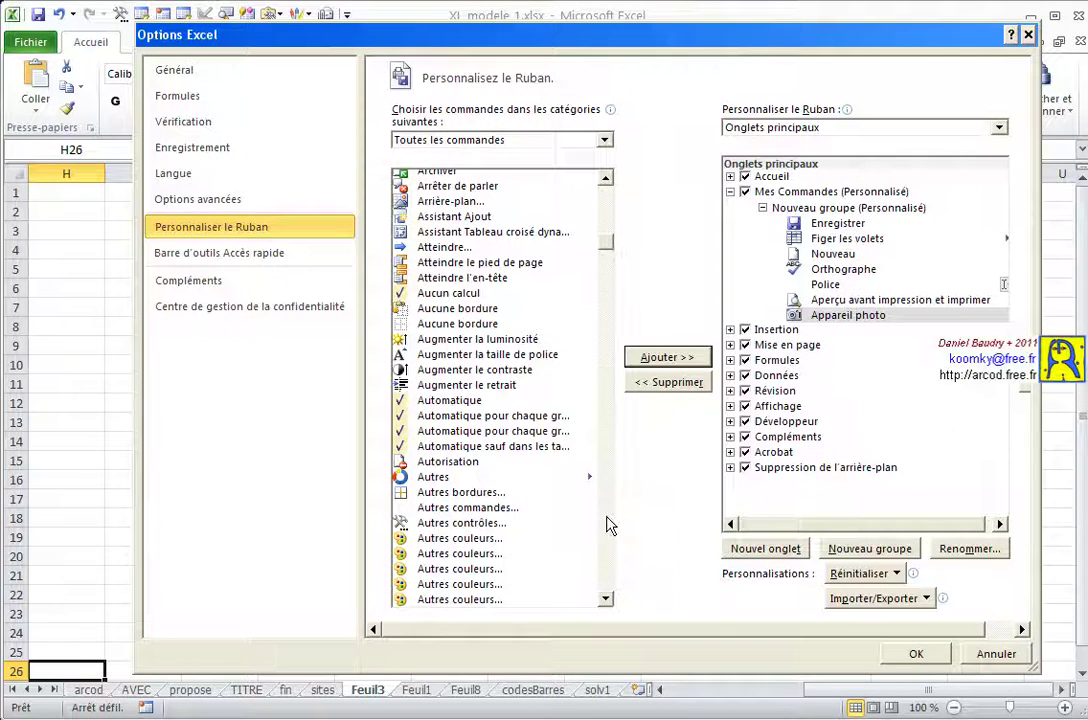
scroll(610, 525, down, 15)
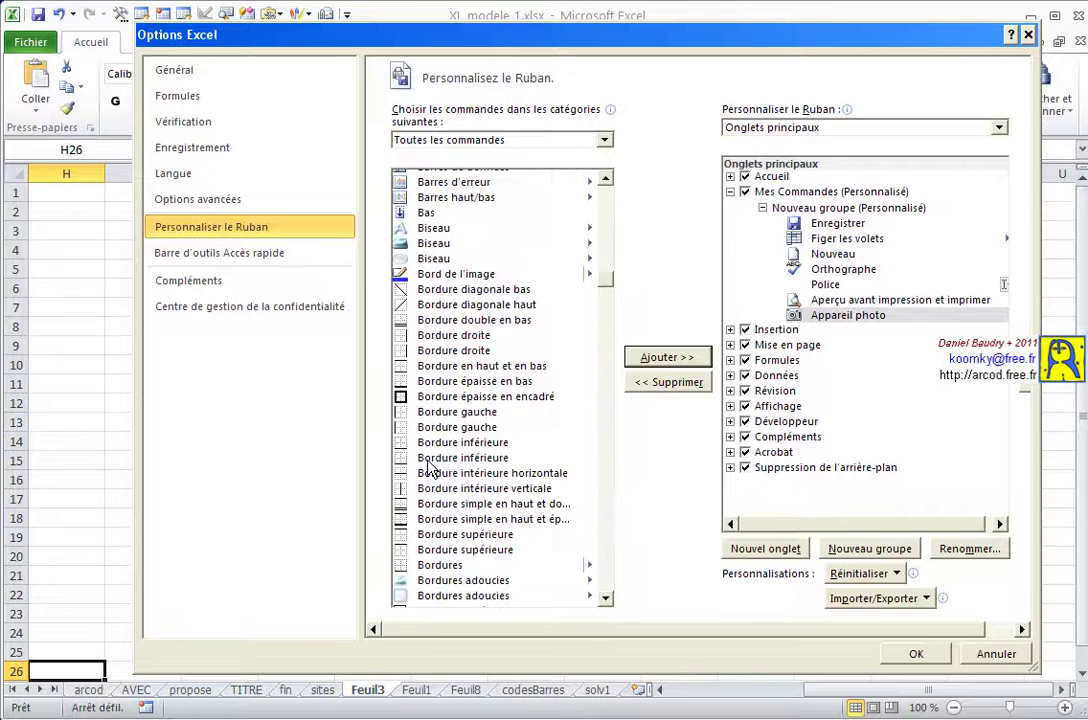
click(430, 460)
click(650, 360)
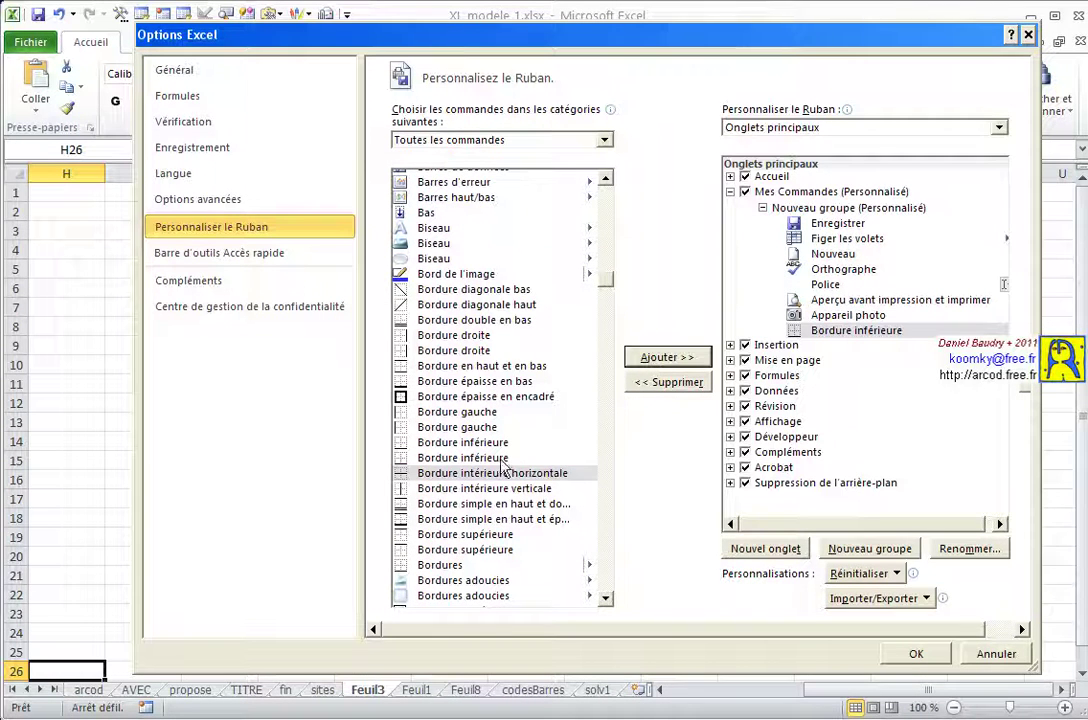
click(470, 488)
click(655, 357)
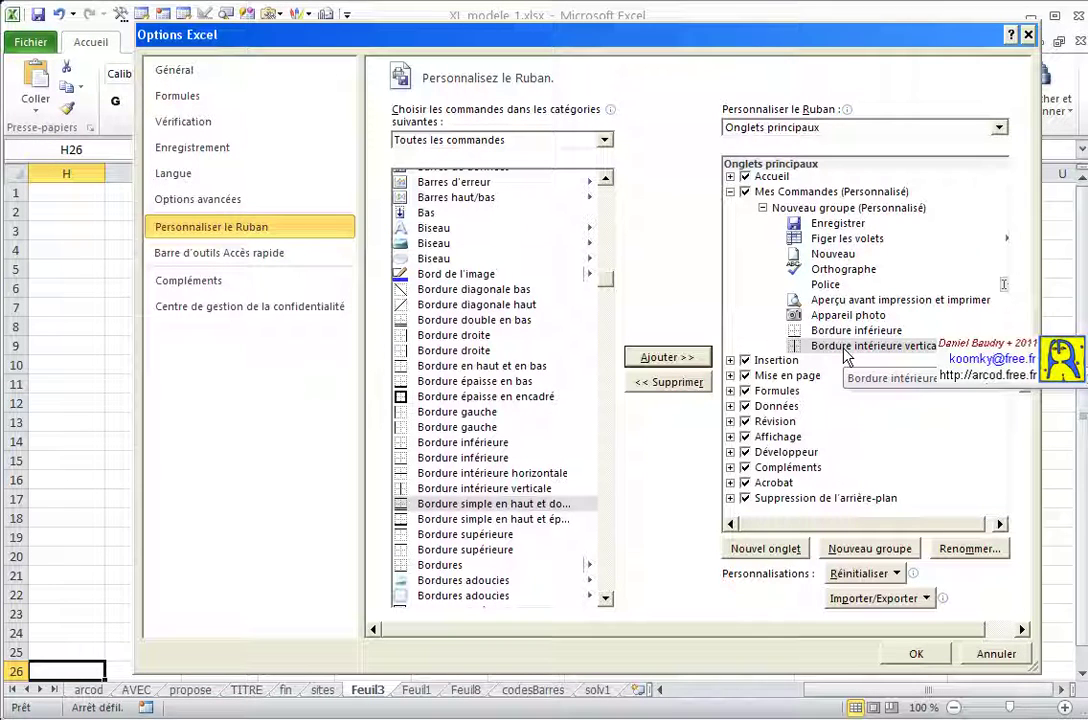
click(908, 652)
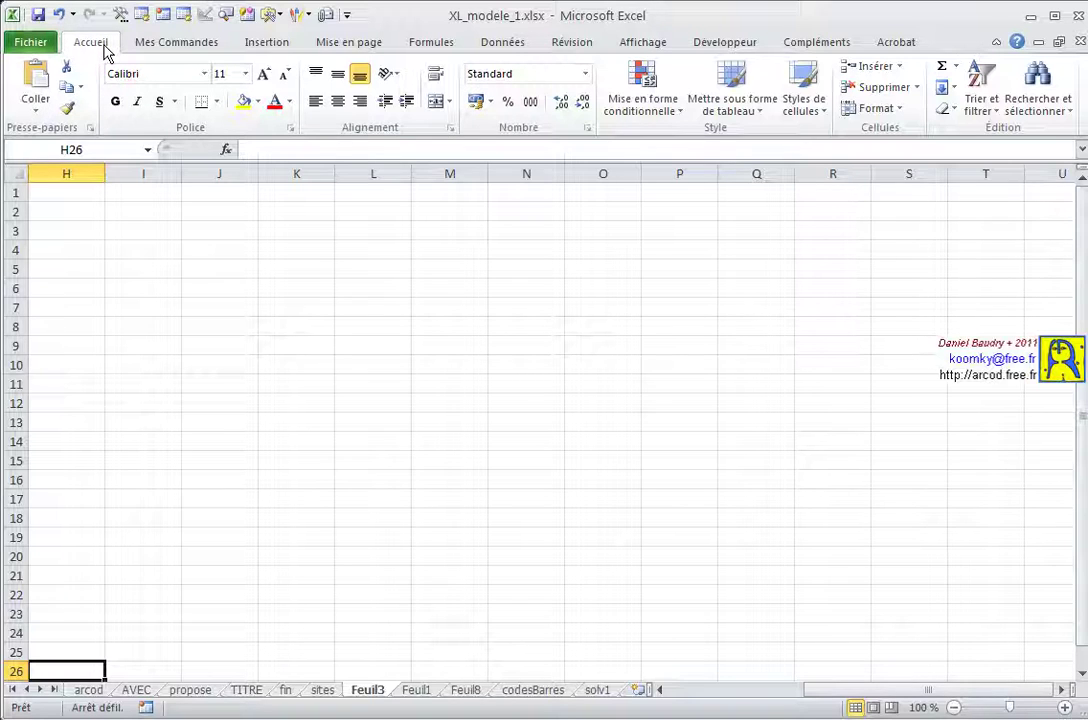
click(174, 45)
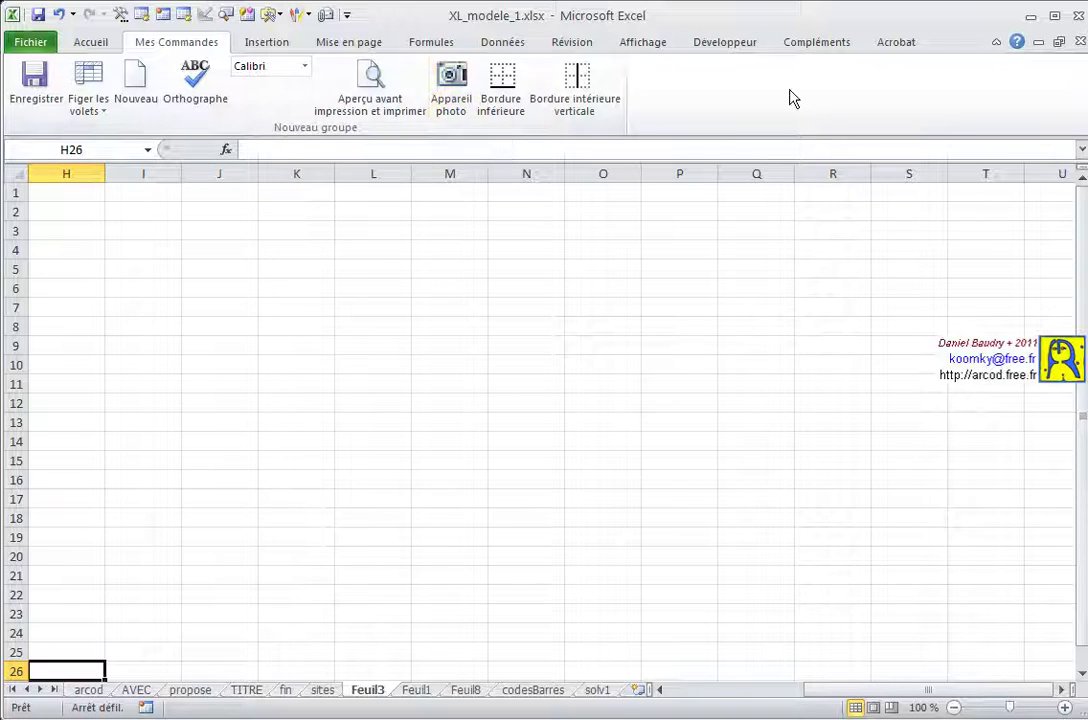
Step: Close XL_modele_1.xlsx with its changes saved, and reopen it from the EXCEL_videos folder on the Bureau
click(1080, 45)
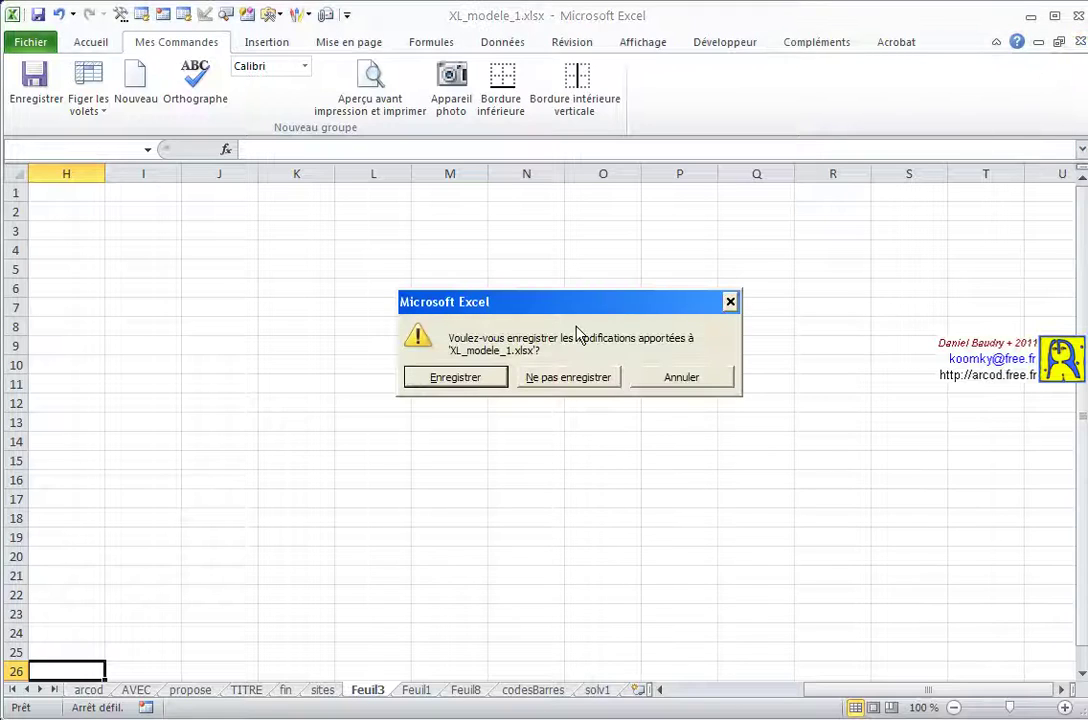
click(447, 380)
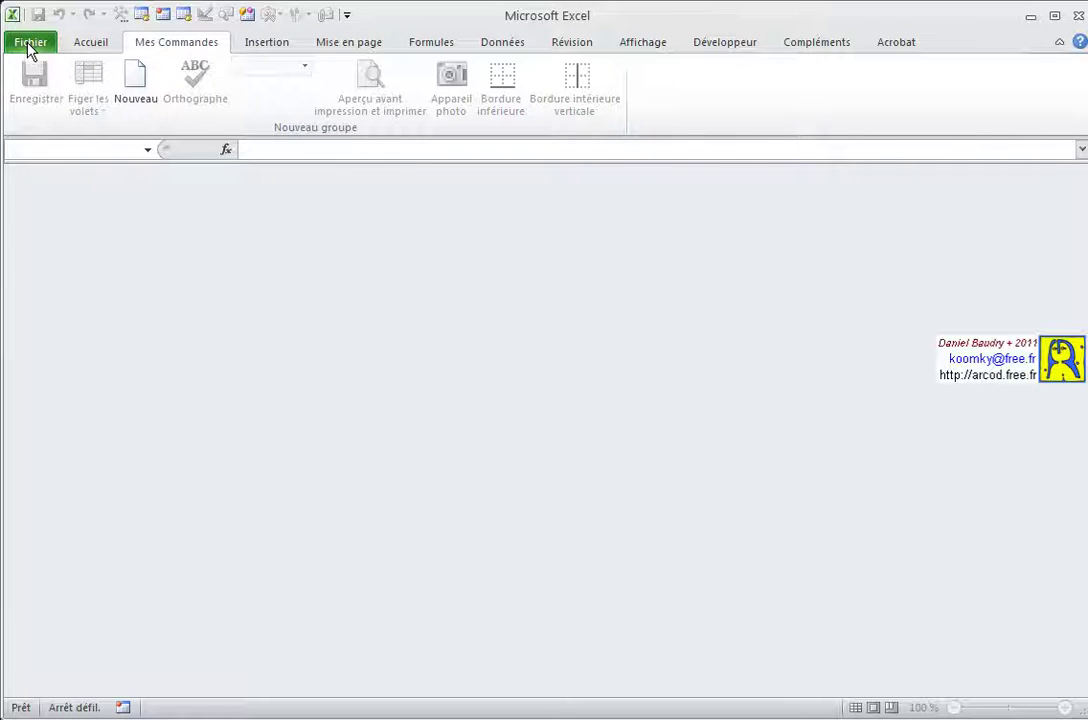
click(30, 45)
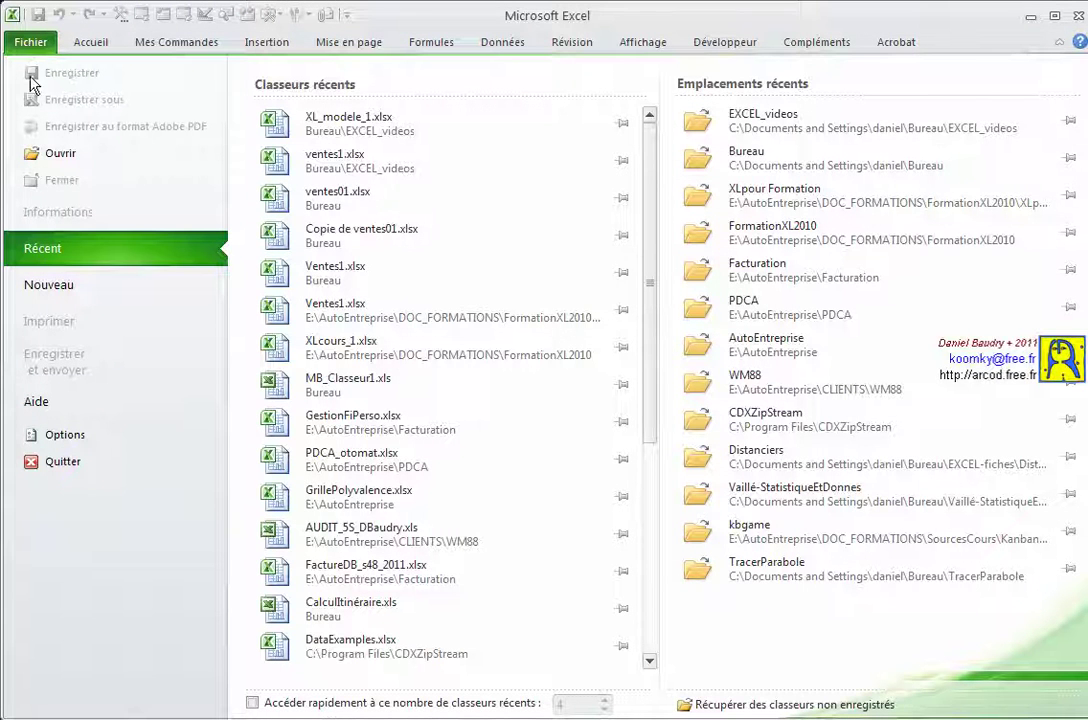
click(38, 158)
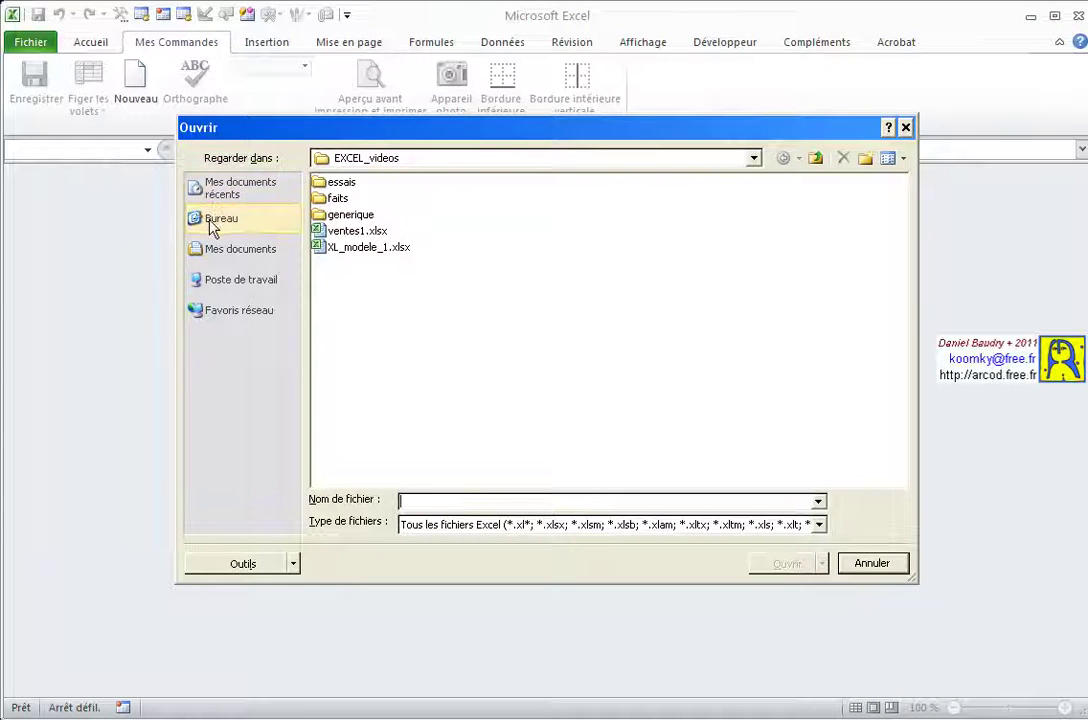
click(218, 218)
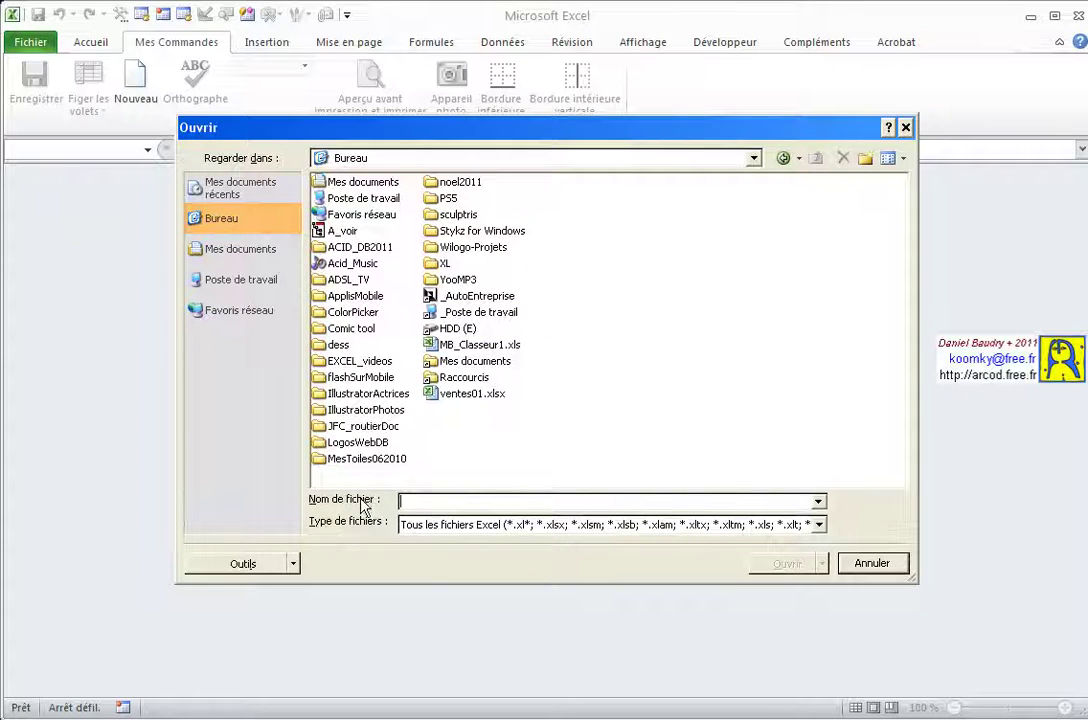
double_click(338, 362)
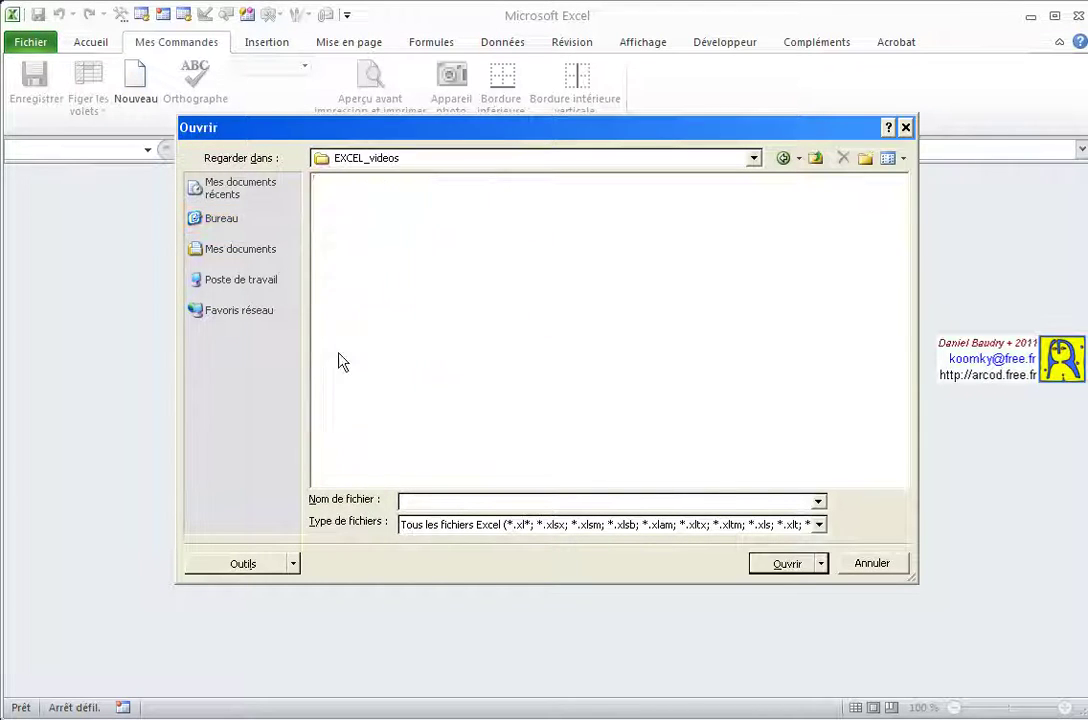
click(345, 247)
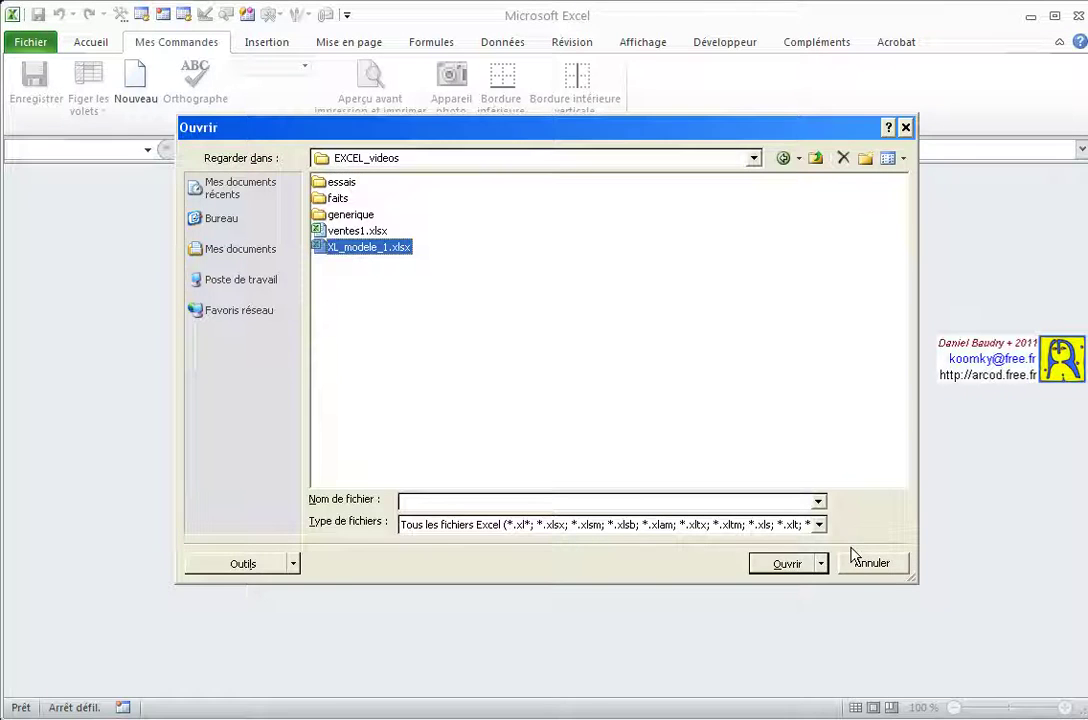
click(781, 566)
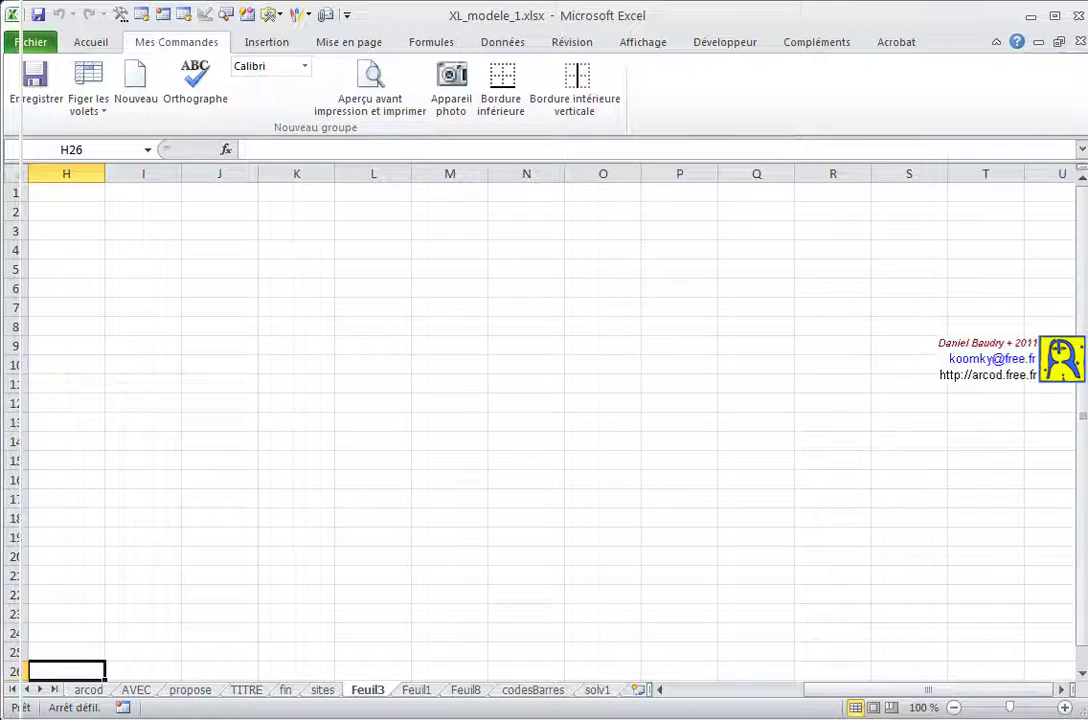
Step: Quit Excel and restart it by opening XL_modele_1.xlsx from the EXCEL_videos Explorer folder, displaying the Mes Commandes commands
click(1078, 20)
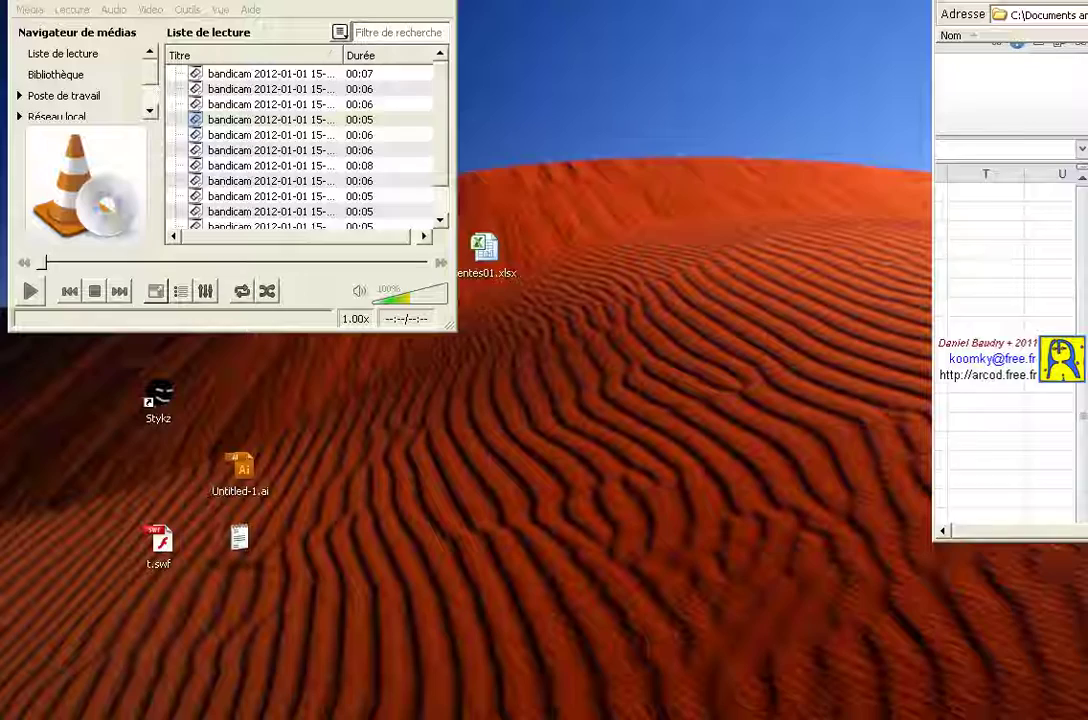
drag(1061, 0, 726, 18)
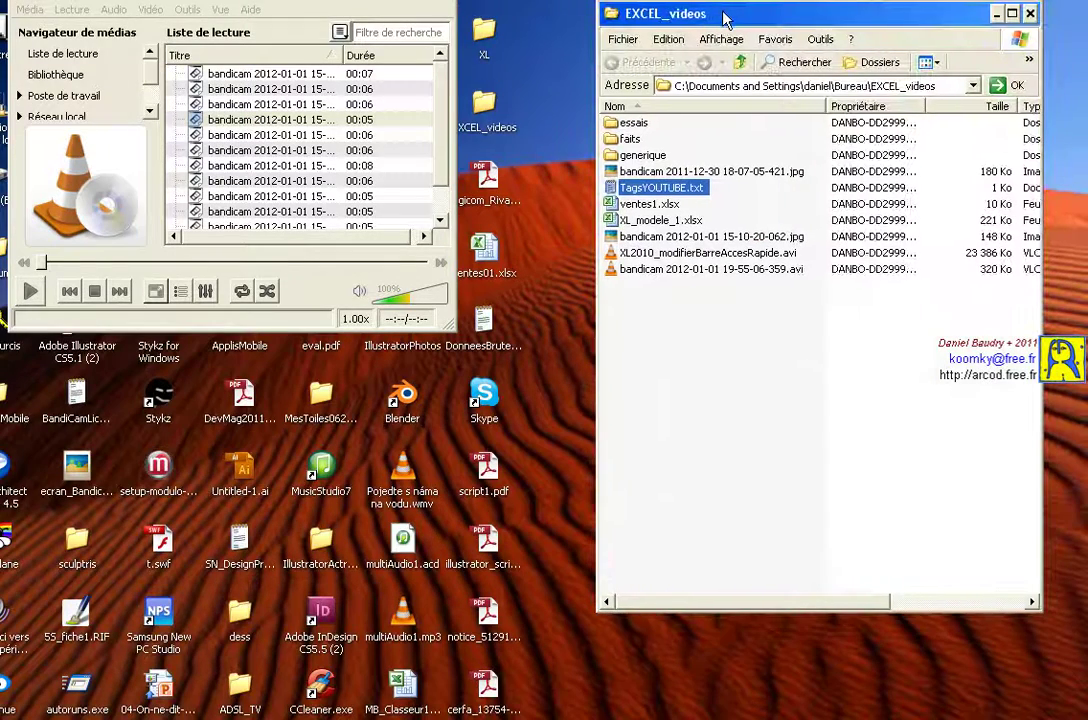
double_click(612, 222)
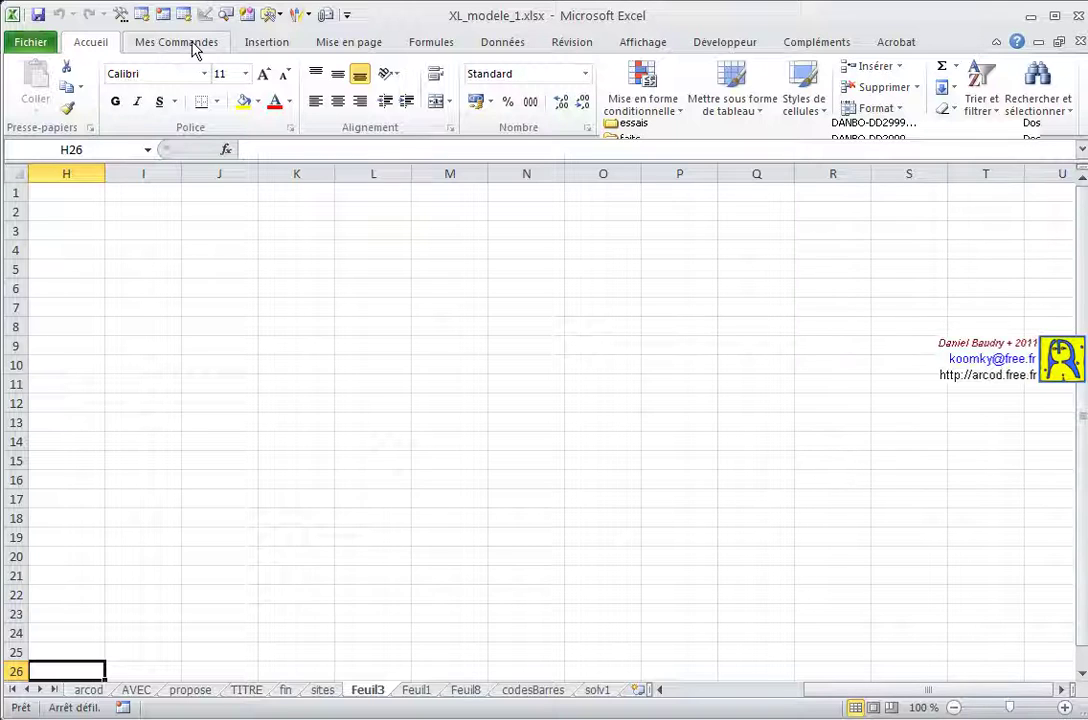
click(163, 46)
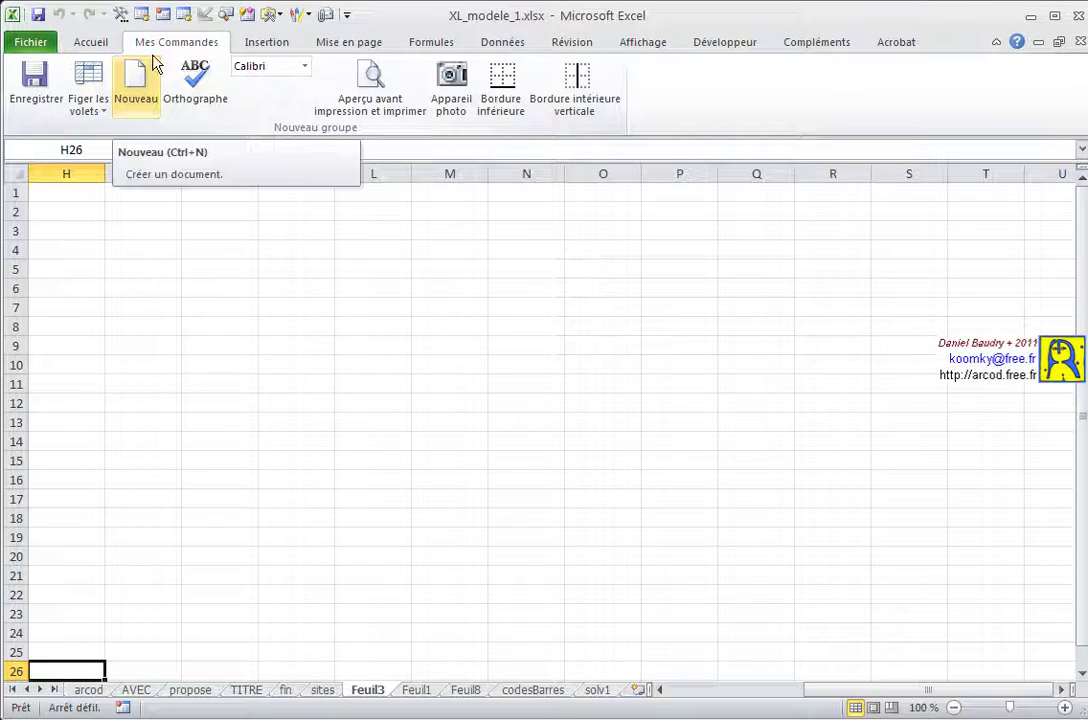
Step: Remove Aperçu avant impression et imprimer, Appareil photo, Bordure inférieure and Bordure intérieure verticale from the Mes Commandes group and apply the change
right_click(212, 48)
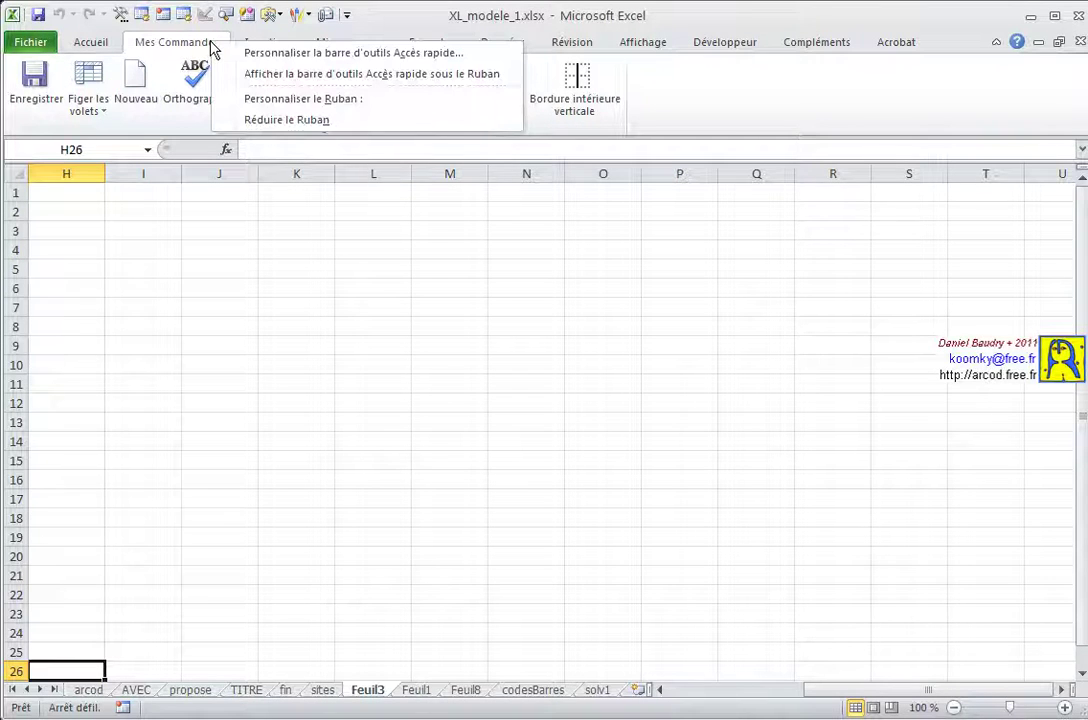
click(270, 102)
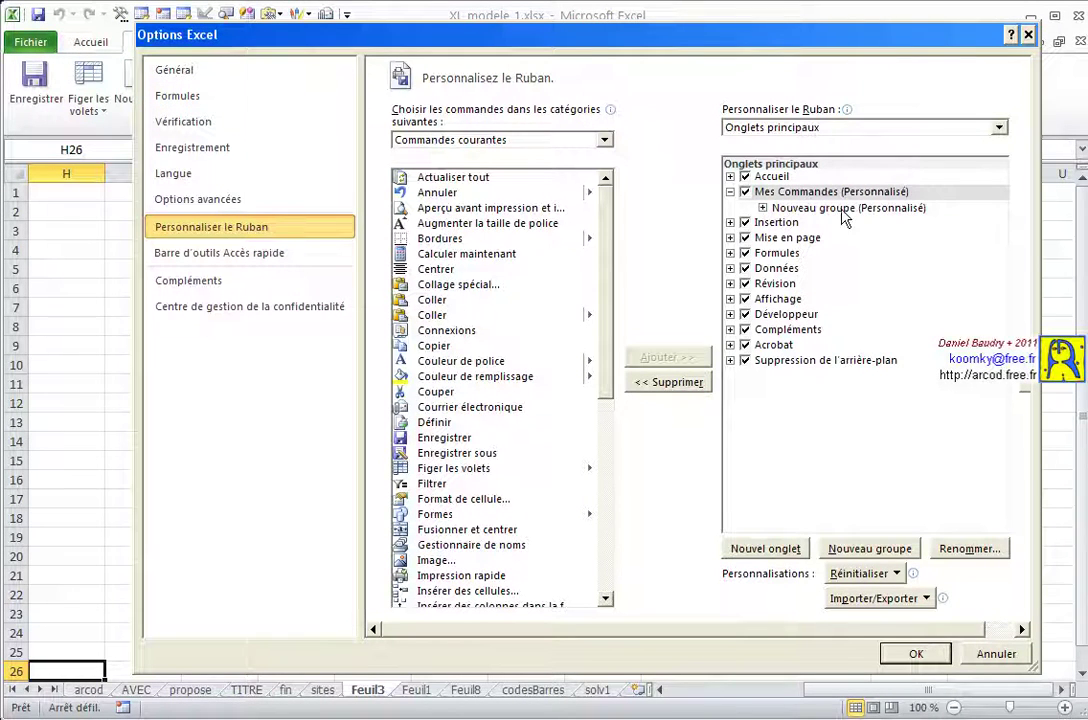
click(763, 208)
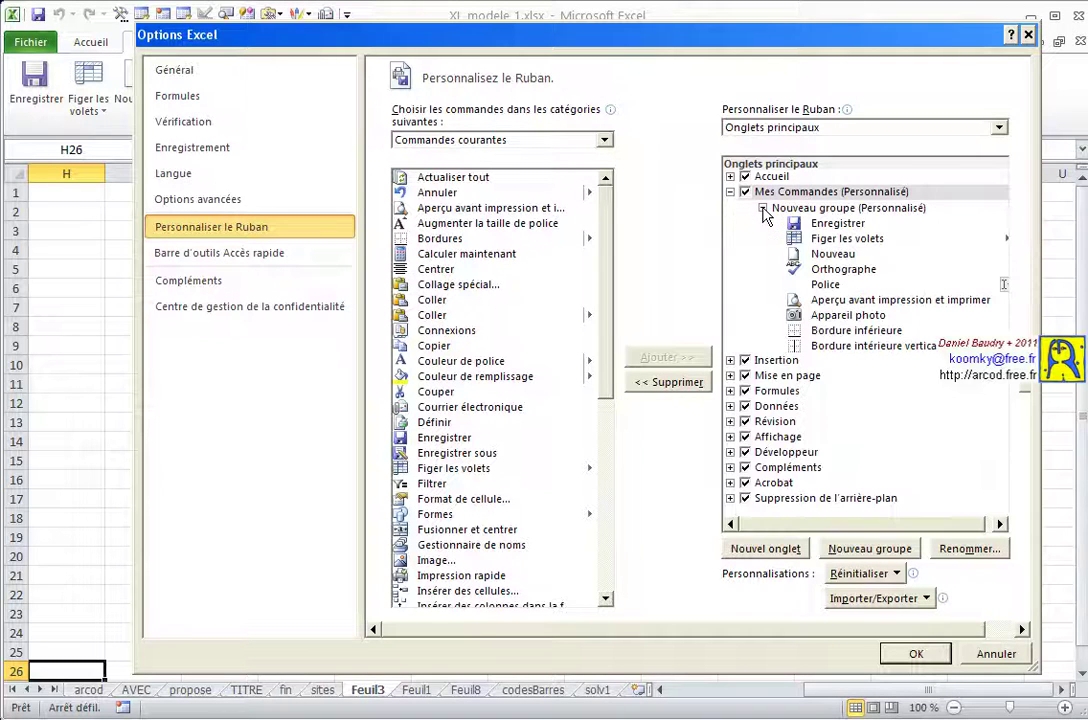
click(838, 300)
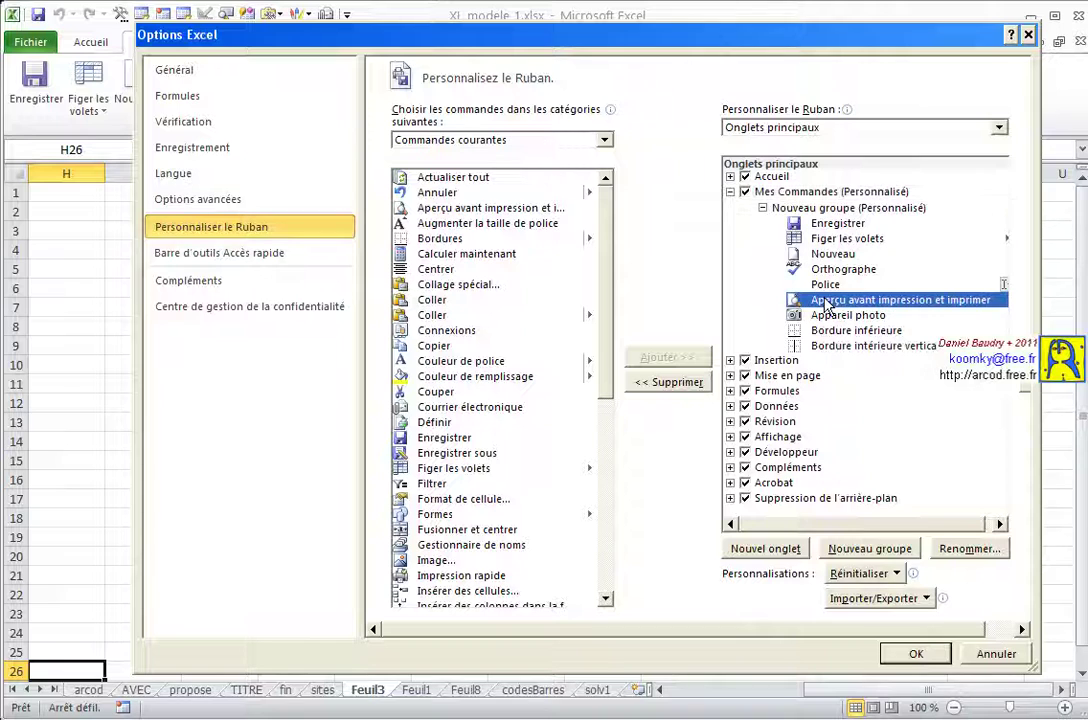
click(668, 382)
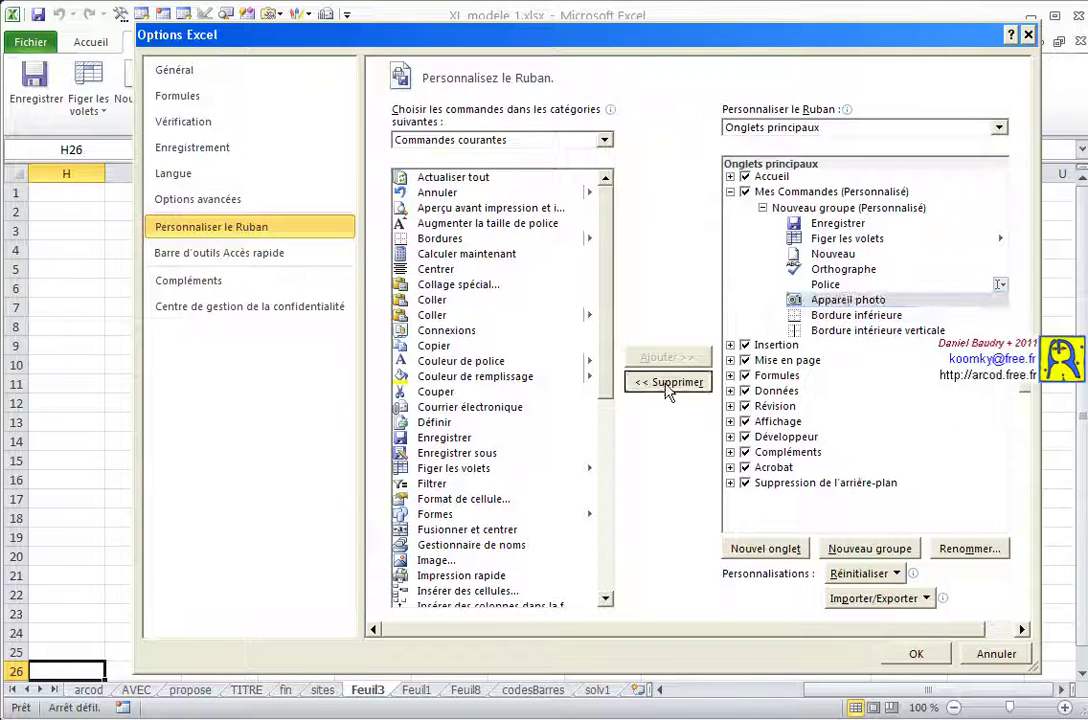
click(660, 382)
click(665, 383)
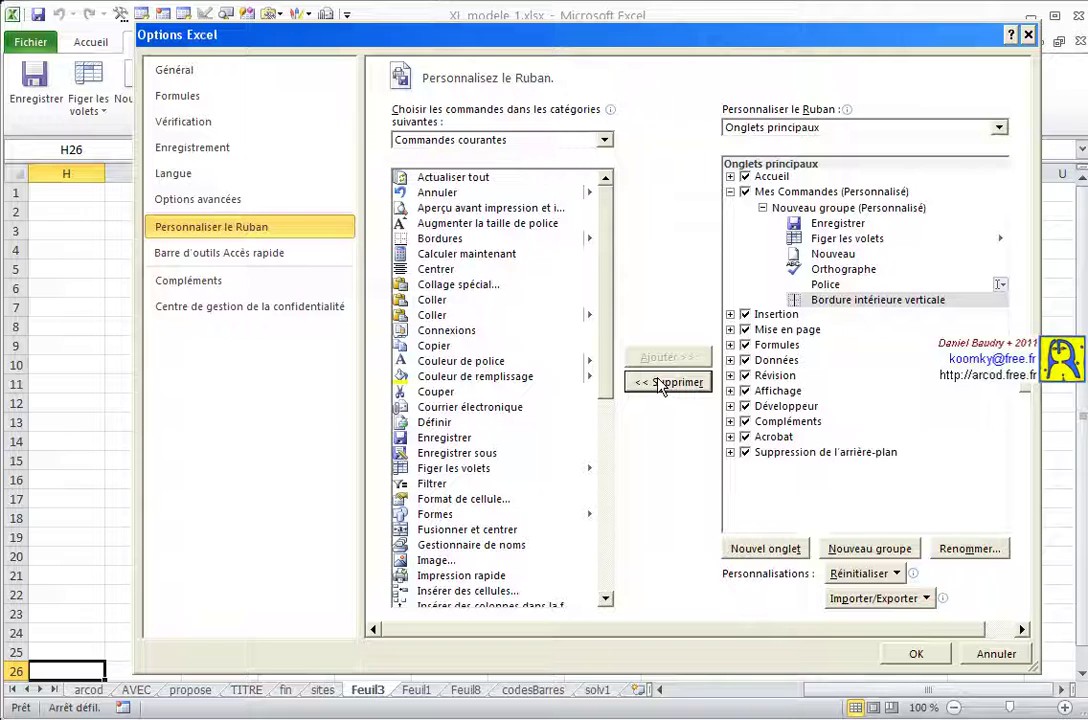
click(660, 383)
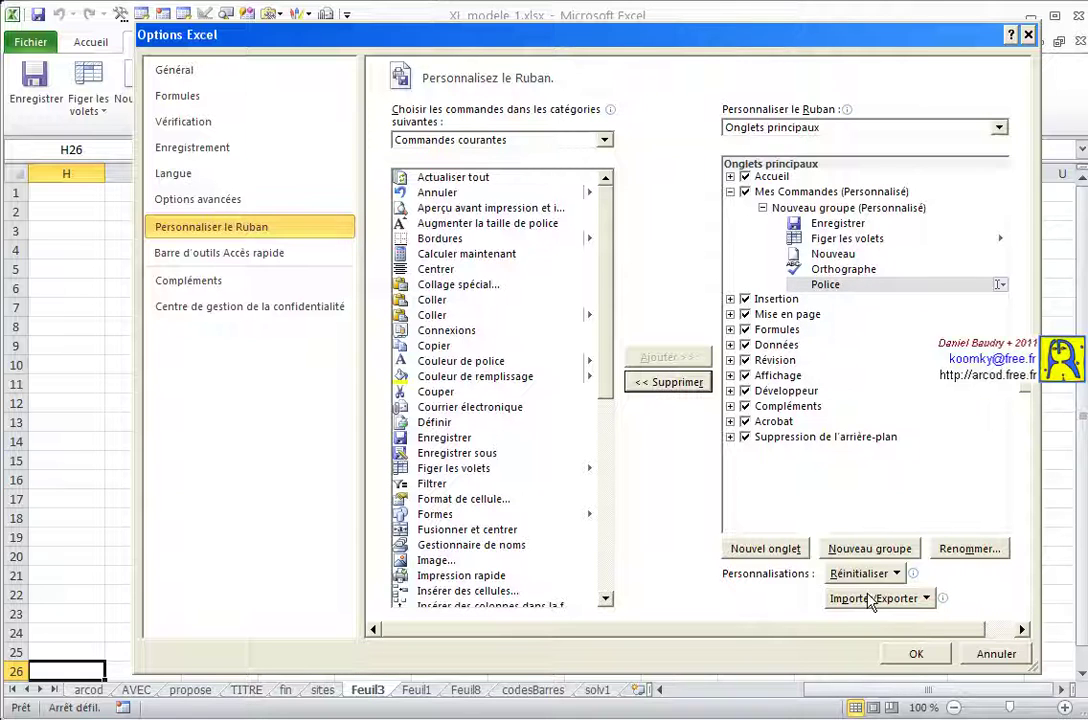
click(914, 652)
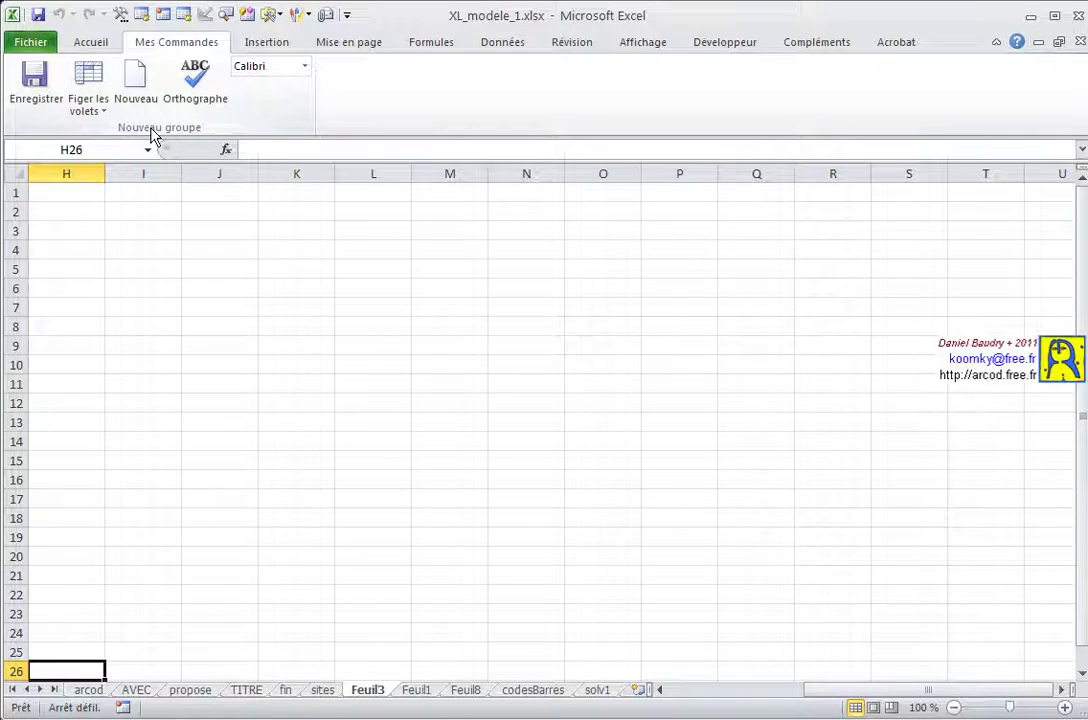
Step: Rename the custom group under Mes Commandes as "commandes 1" and apply the ribbon customization
right_click(186, 45)
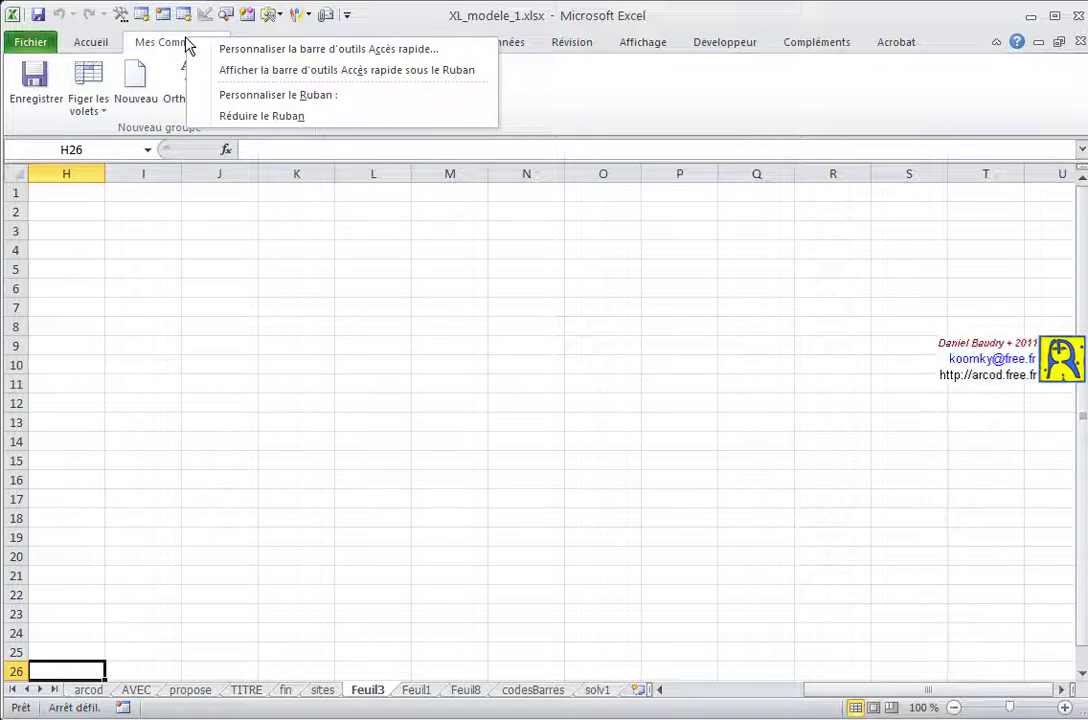
click(238, 96)
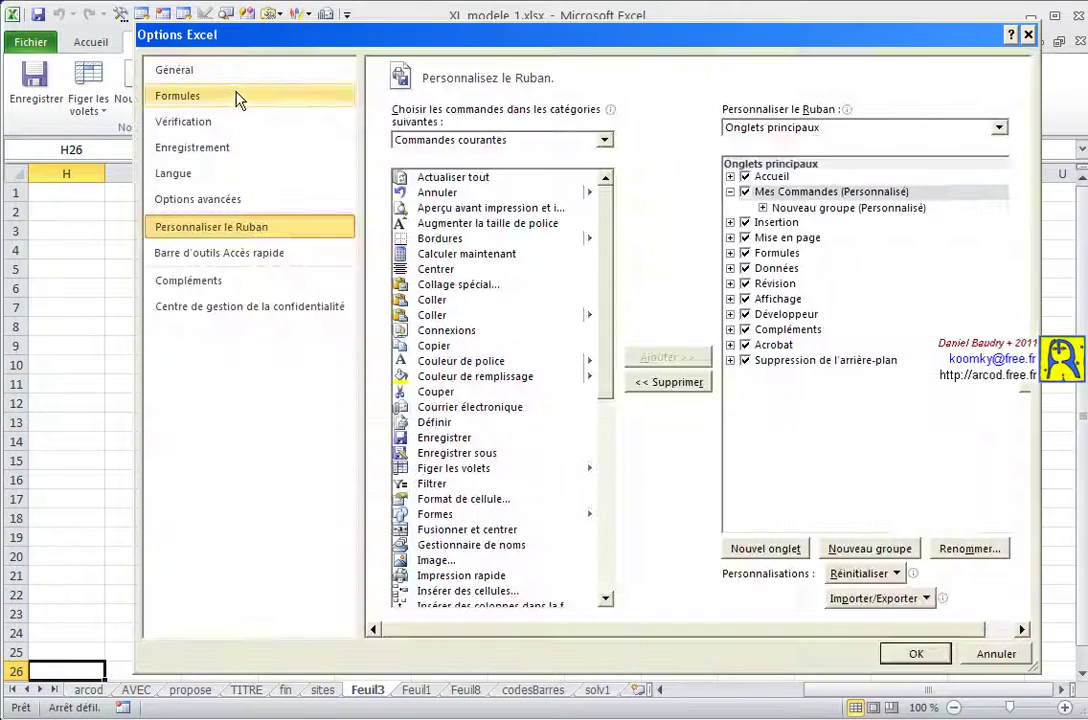
click(815, 210)
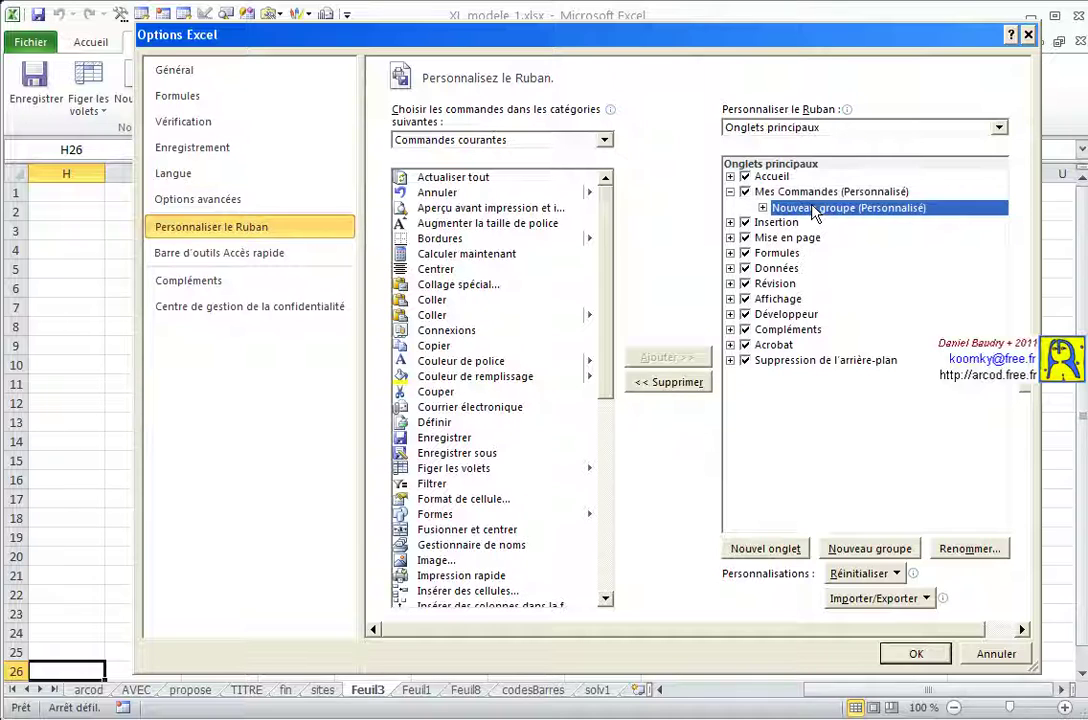
click(967, 549)
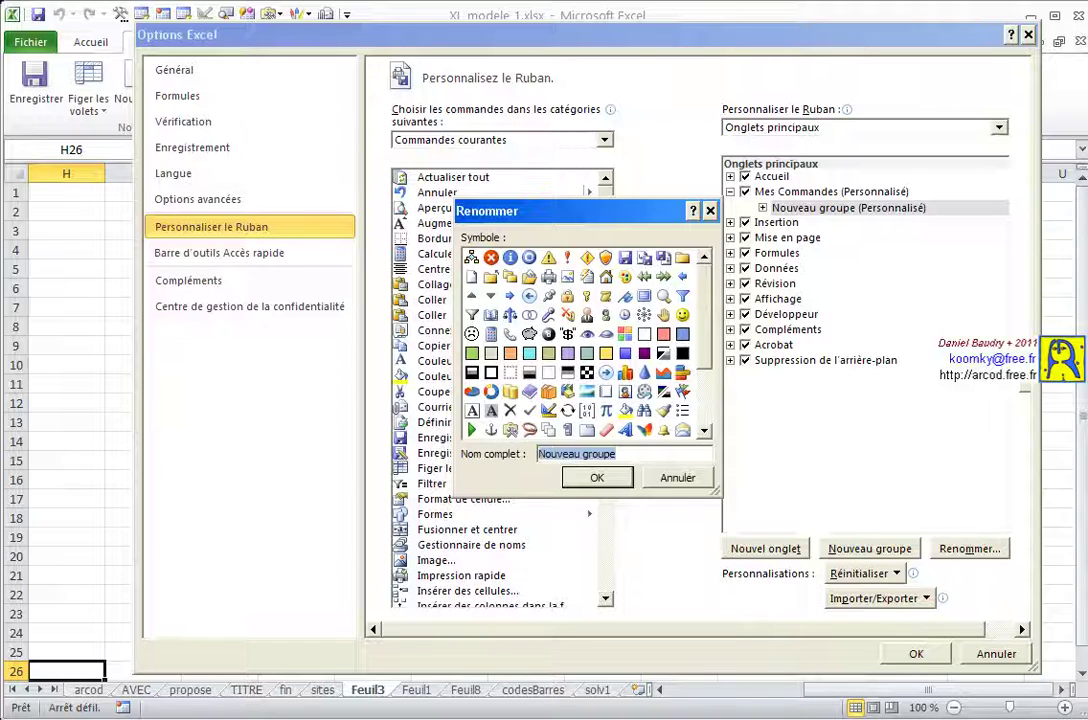
text(commandes 1)
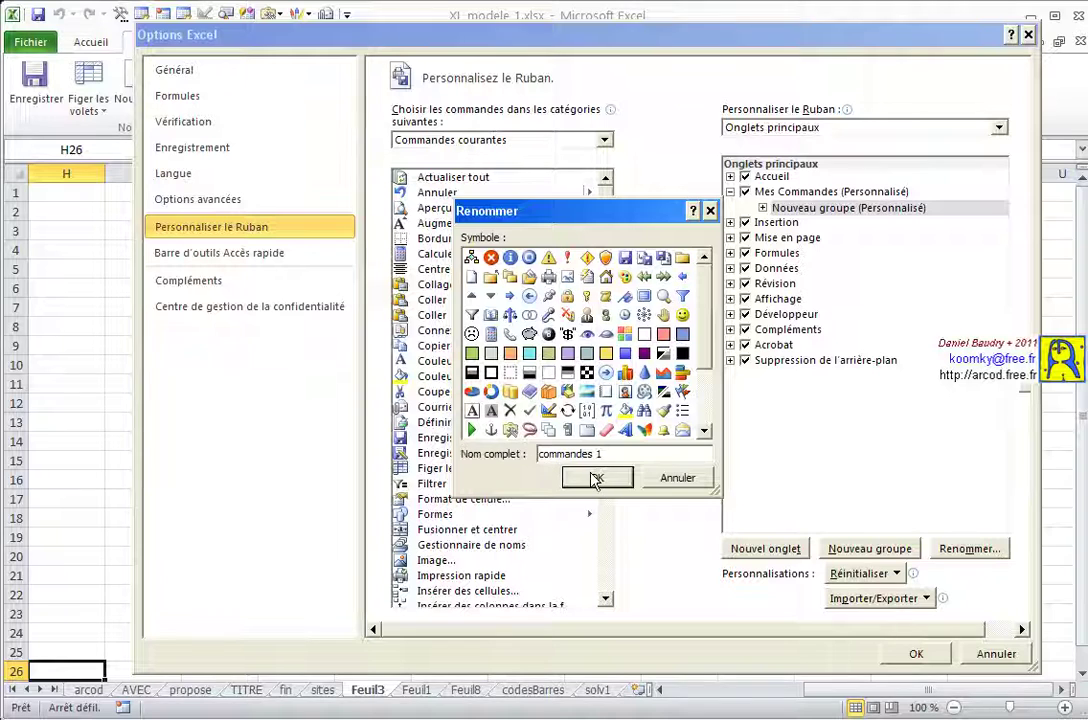
click(595, 478)
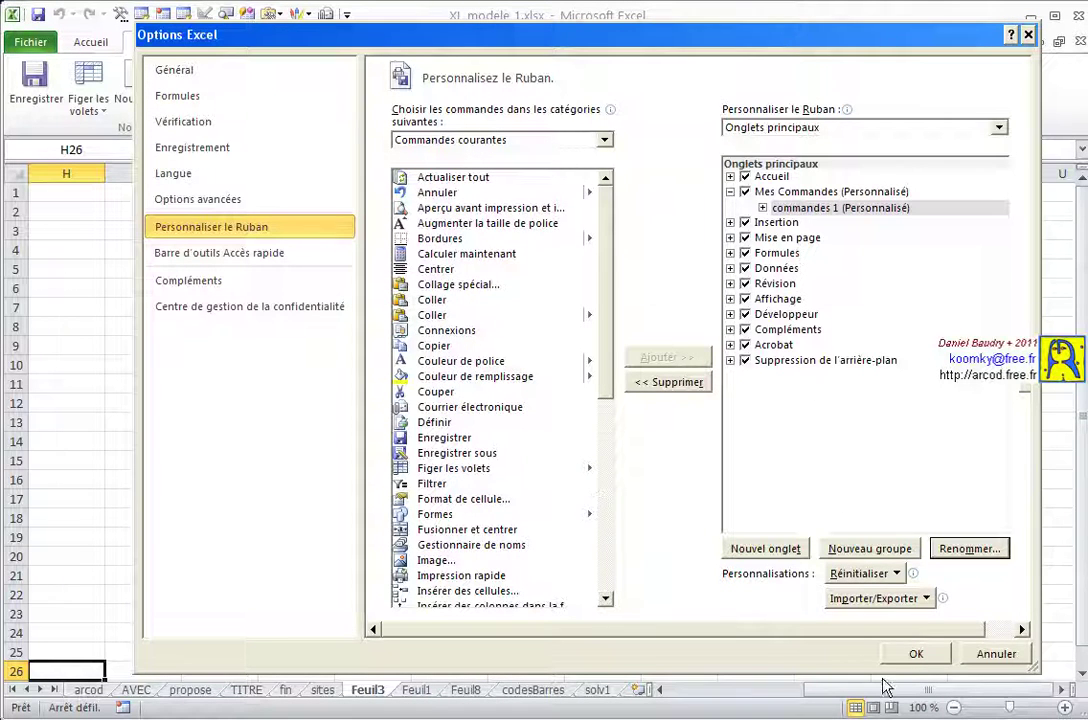
click(916, 653)
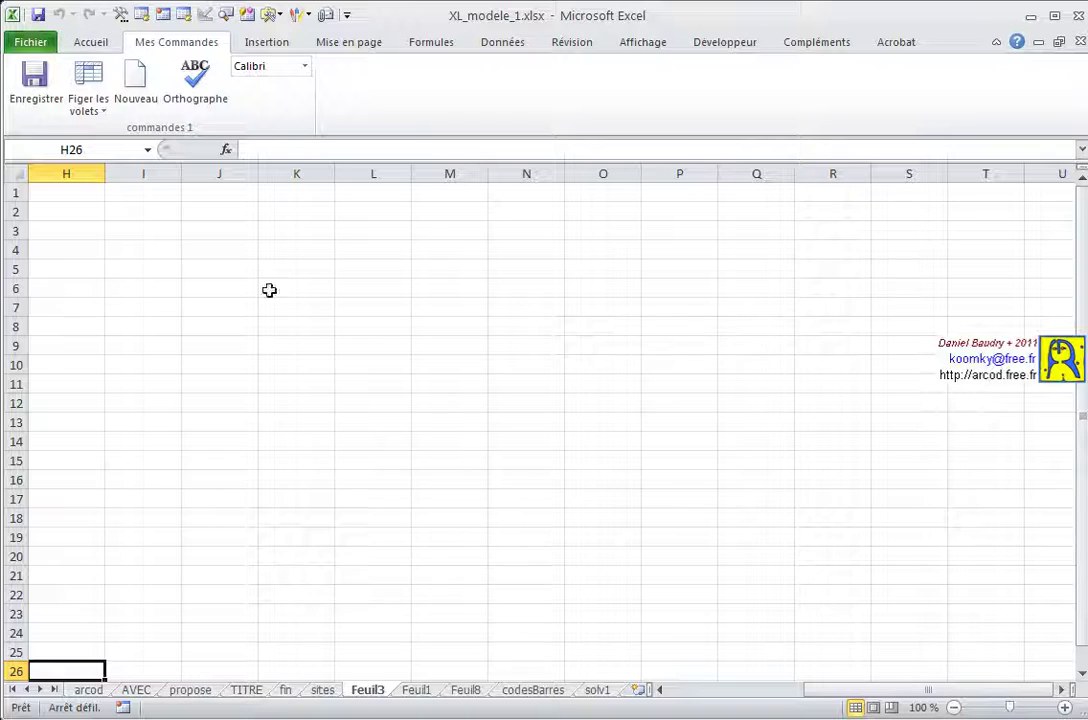
Step: Switch to the fin worksheet
click(286, 691)
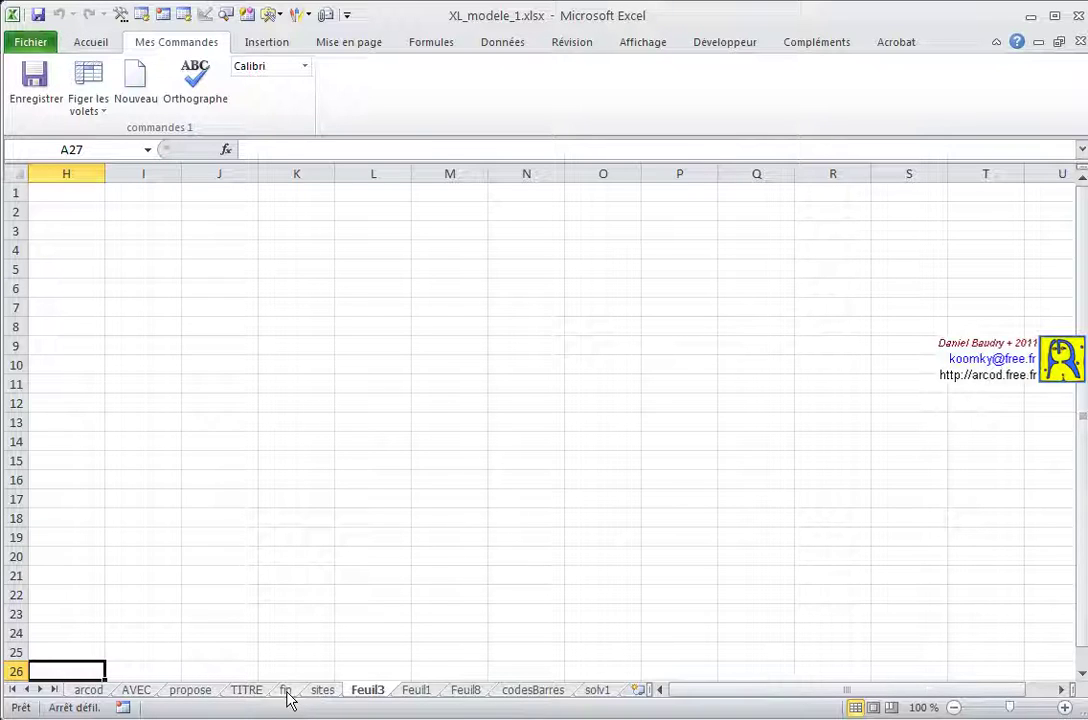